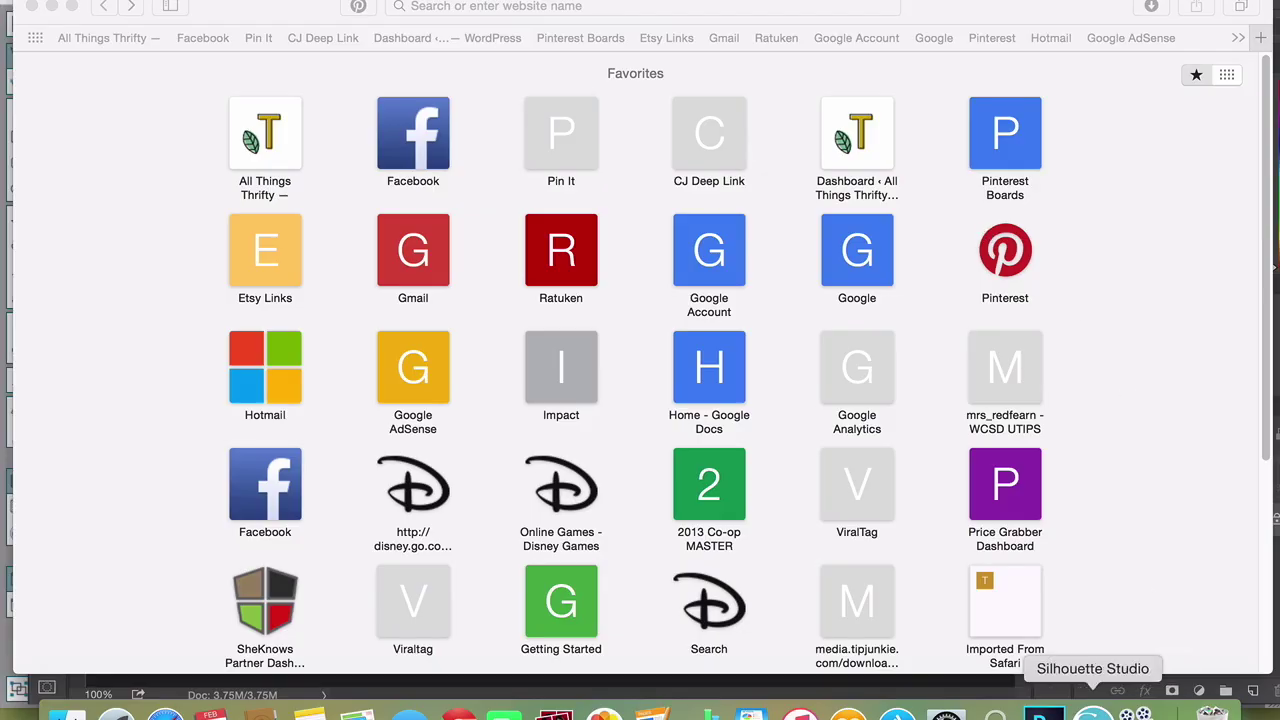
Step: Open Yoda Clip art.jpg, then browse the online Design Store down to Trending Designs
click(1093, 712)
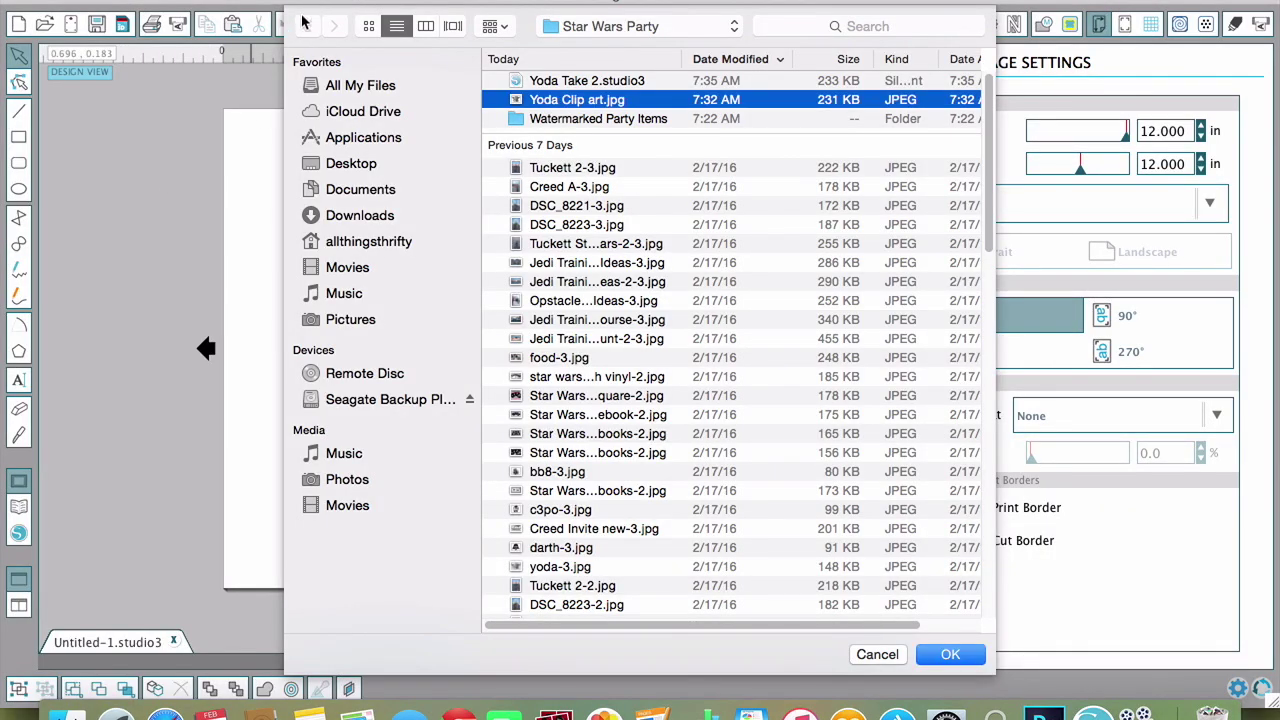
click(948, 655)
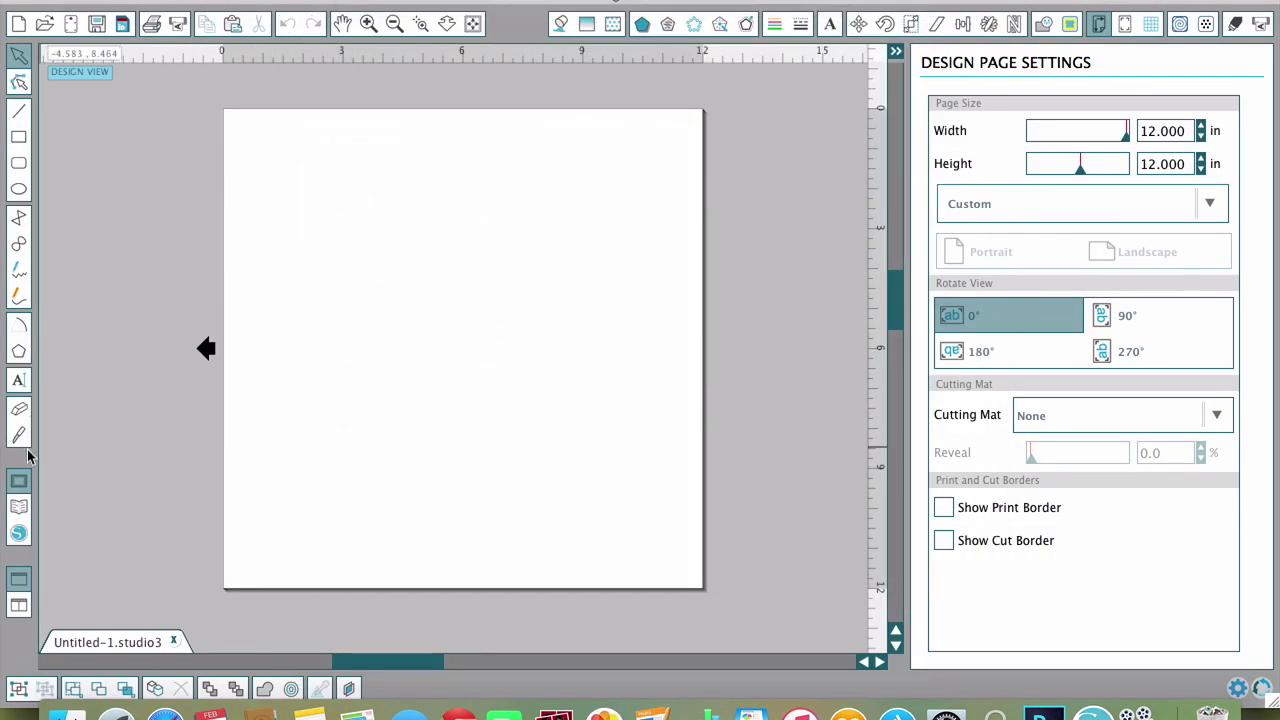
click(19, 508)
click(19, 533)
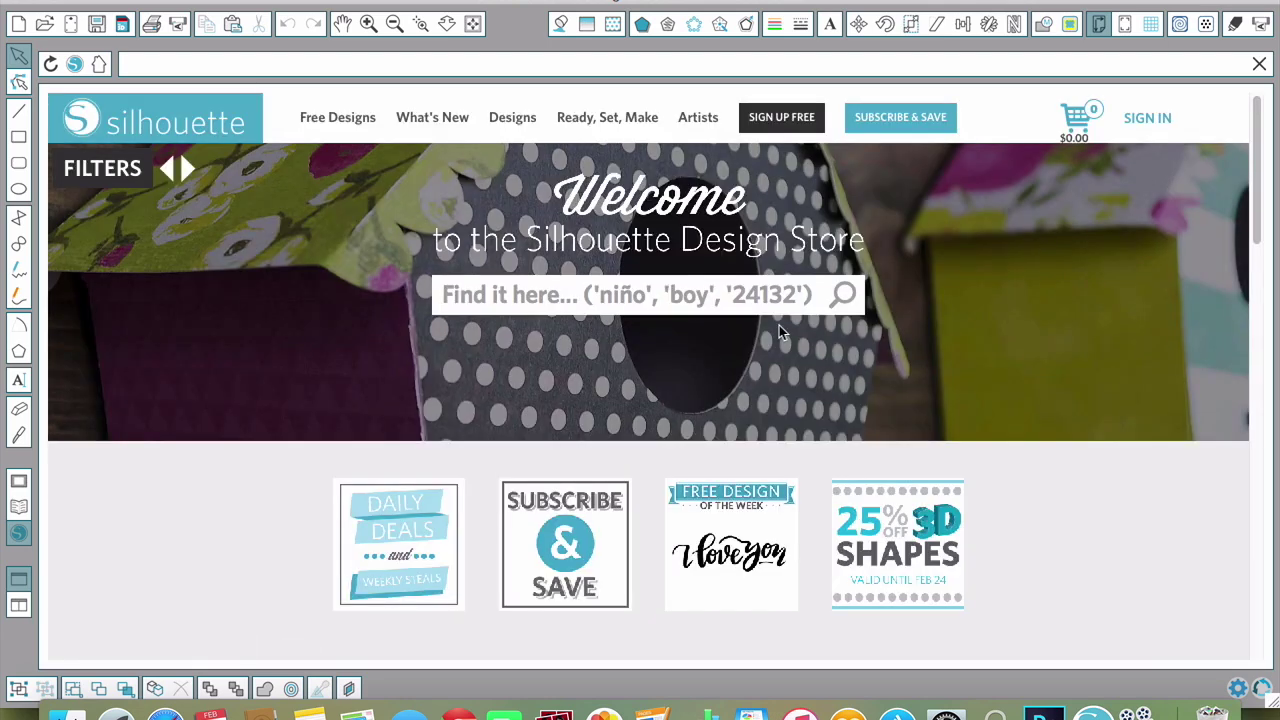
scroll(779, 325, down, 10)
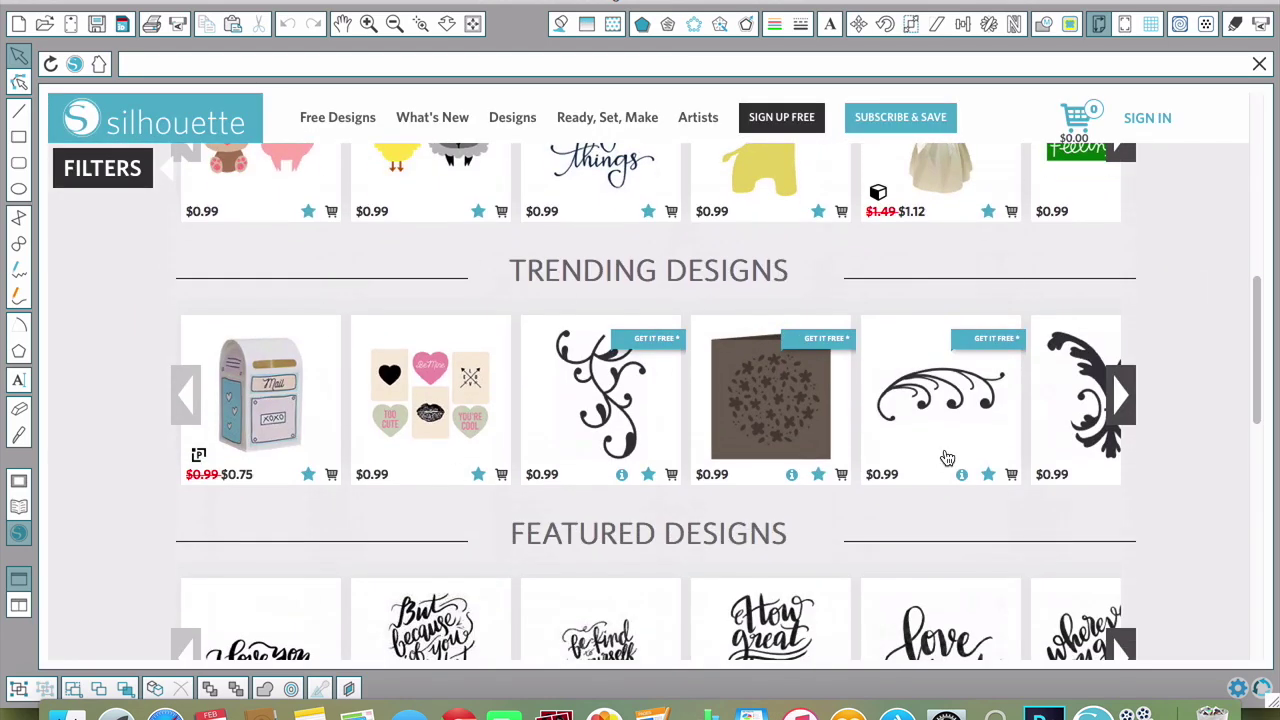
mouse_move(947, 458)
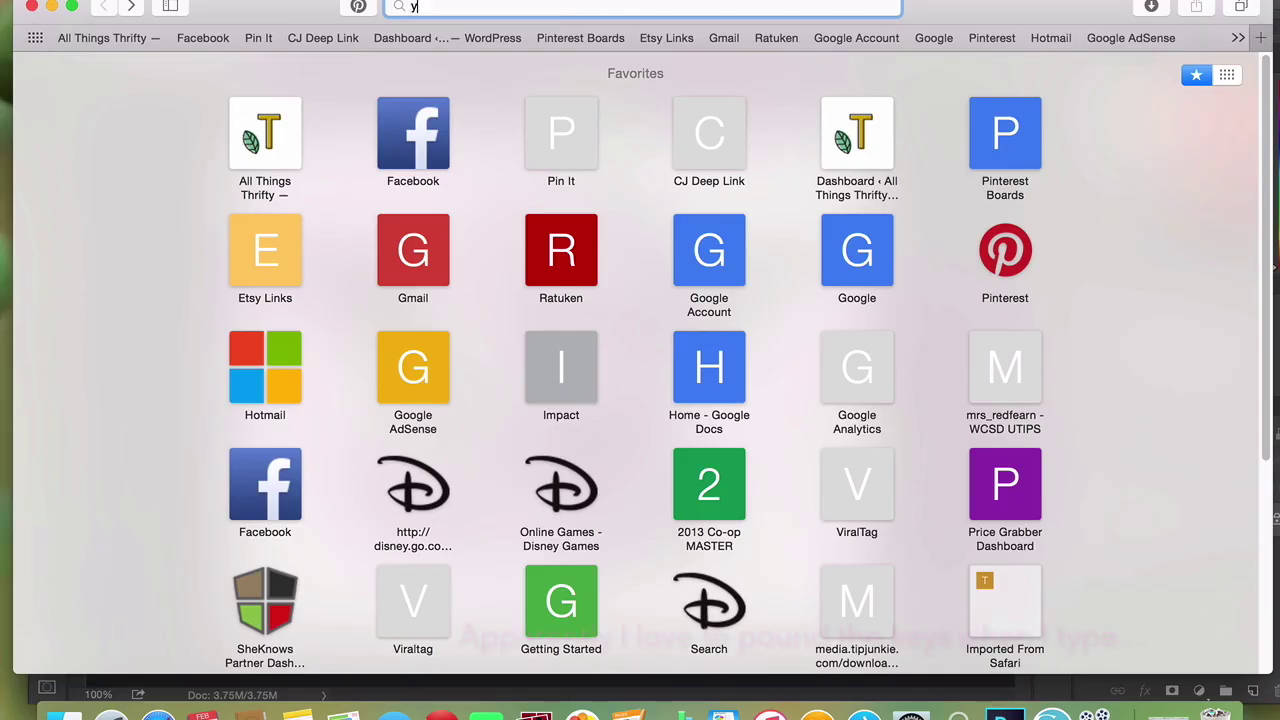
Step: Search Google Images for 'yoda clip art' and enlarge the black-and-white Yoda with gray rays
text(yoda clip art)
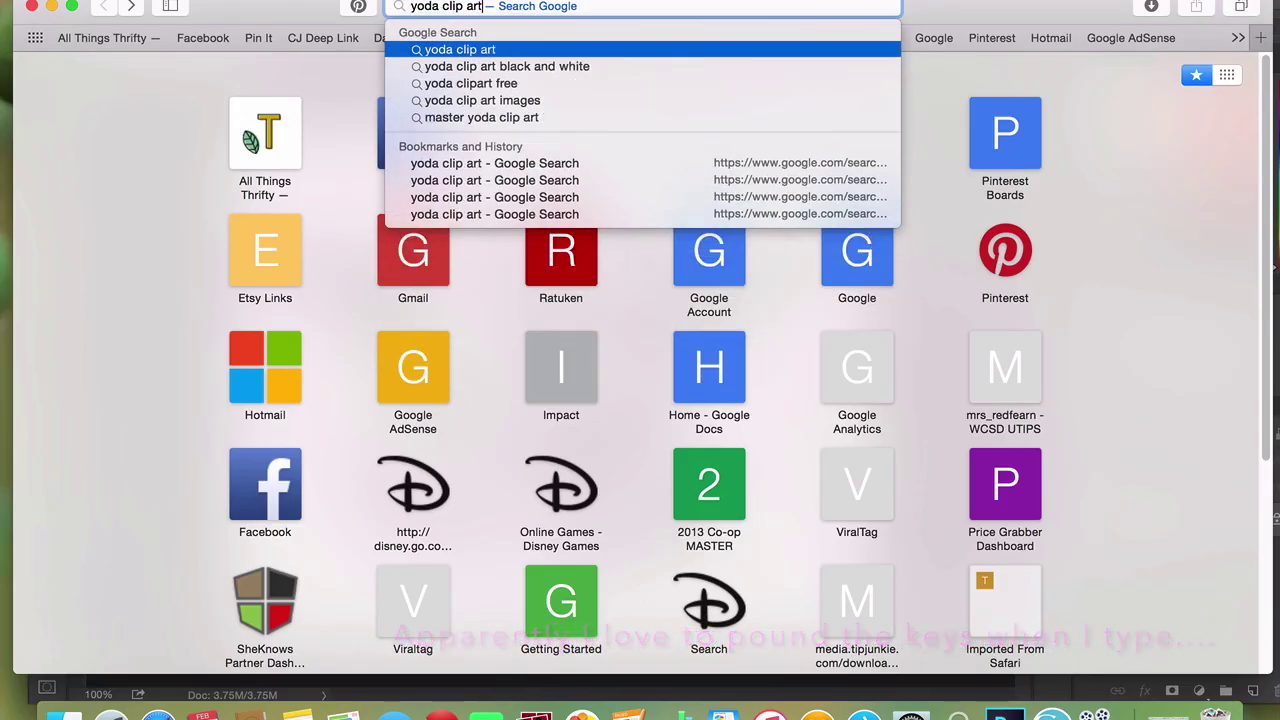
key(Return)
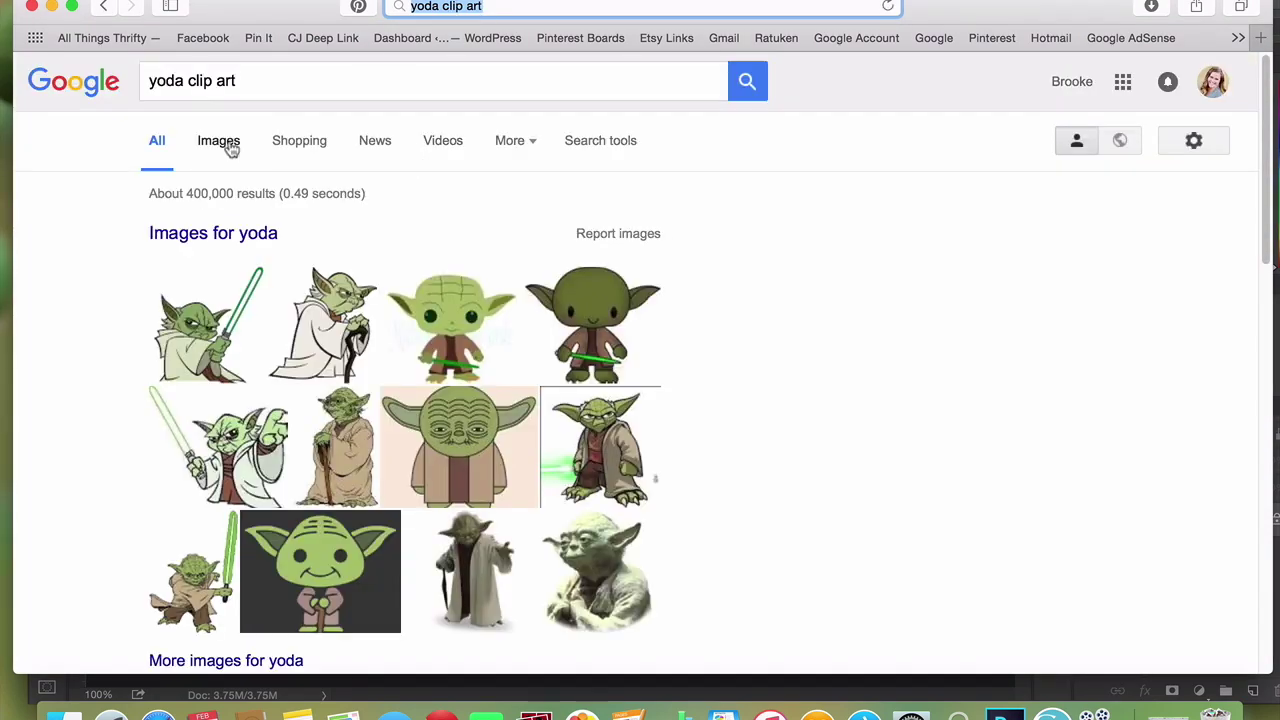
scroll(866, 357, down, 5)
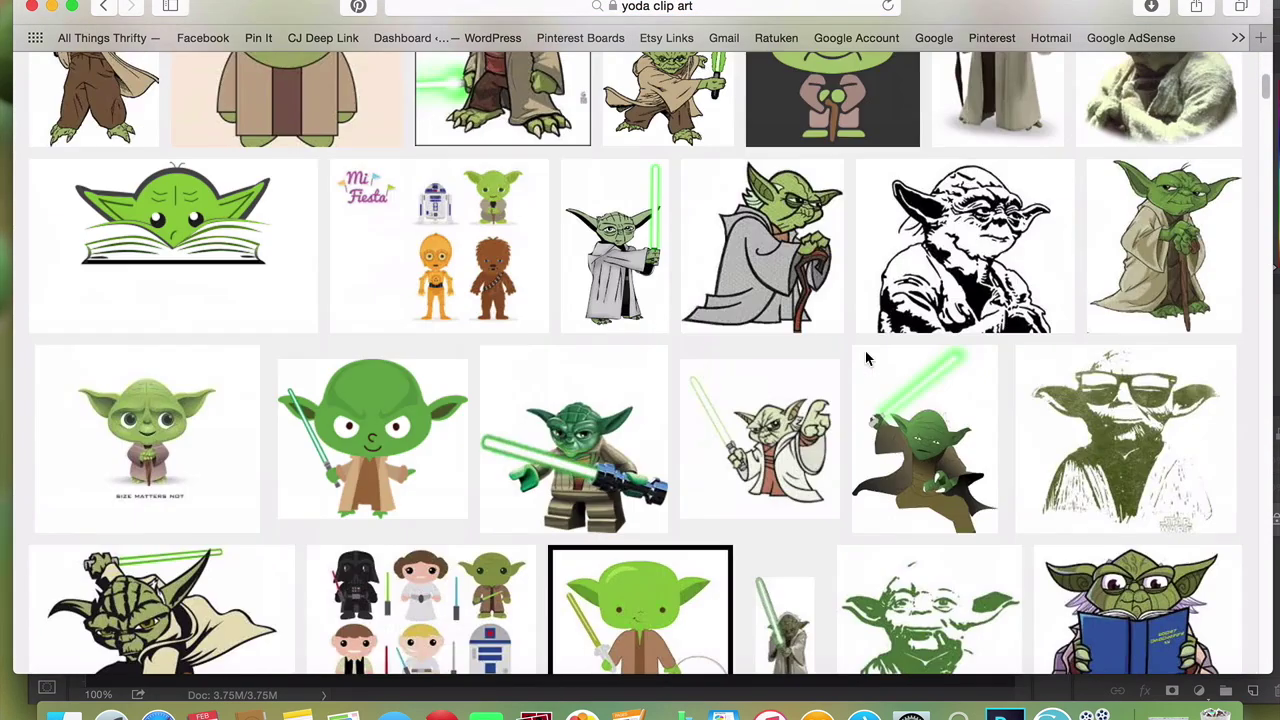
scroll(869, 360, down, 10)
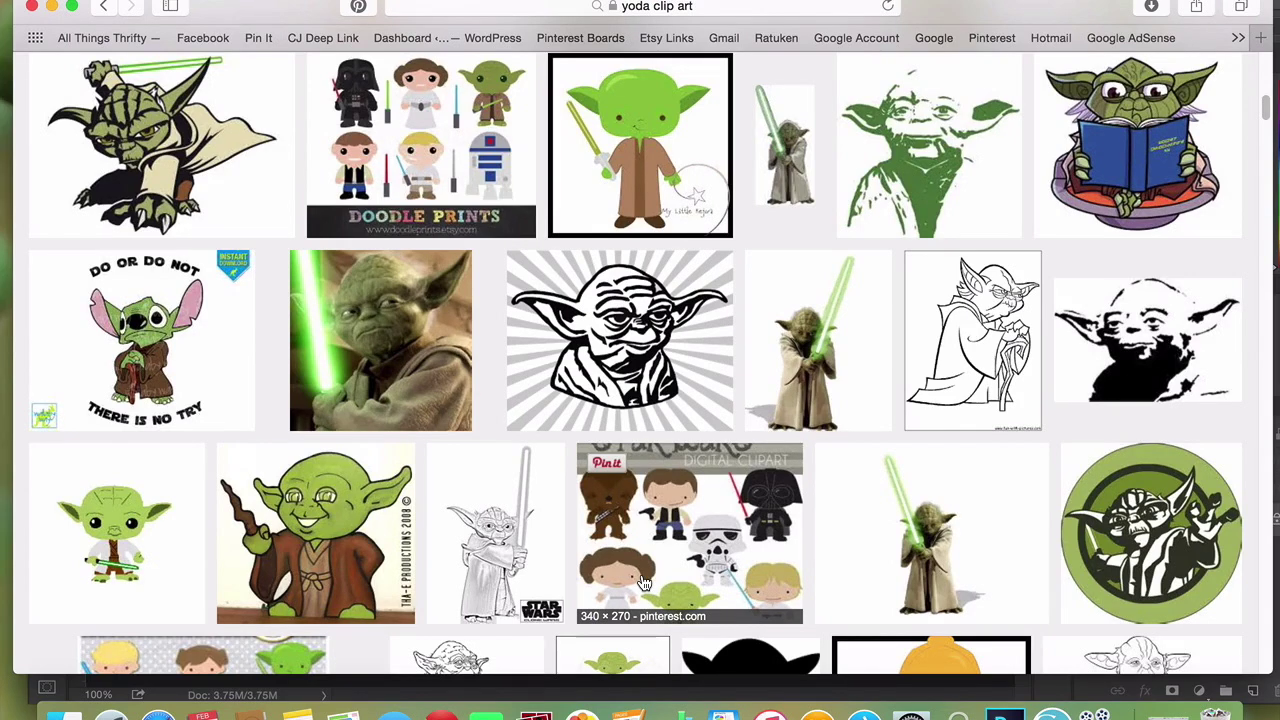
click(612, 334)
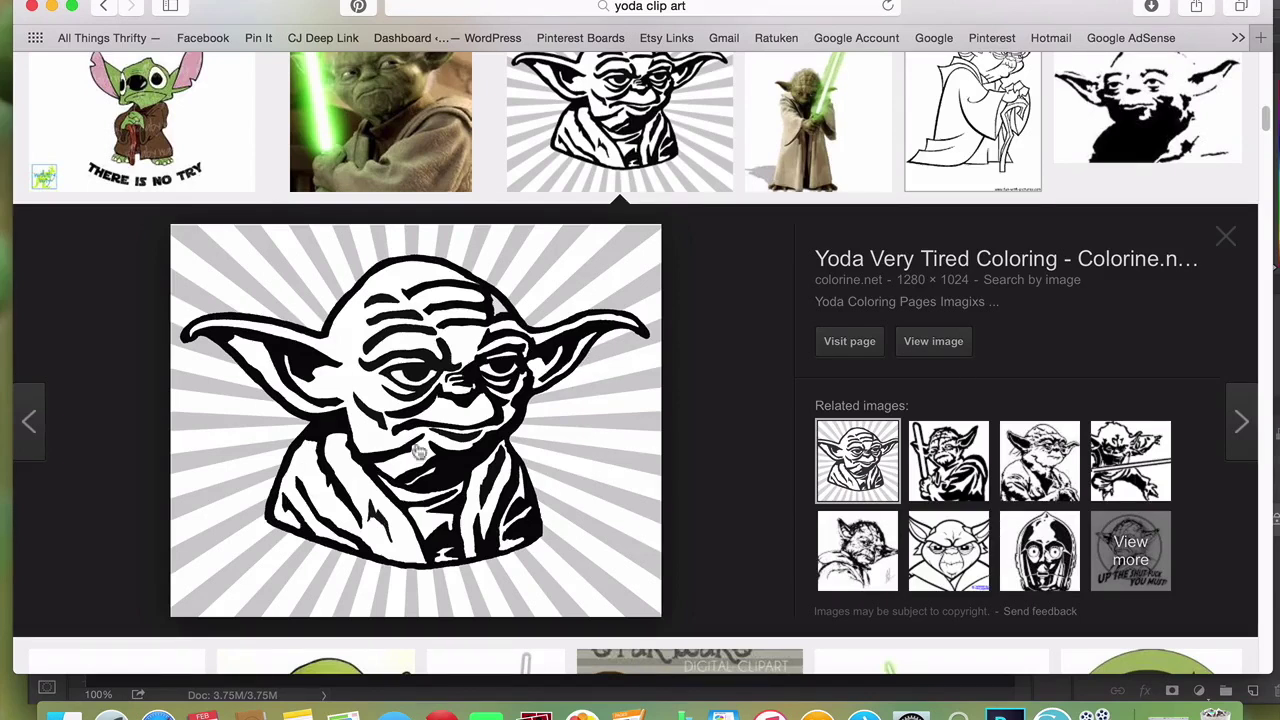
click(938, 350)
Step: View the Yoda image full size on colorine.net, starting a save but cancelling it
click(671, 301)
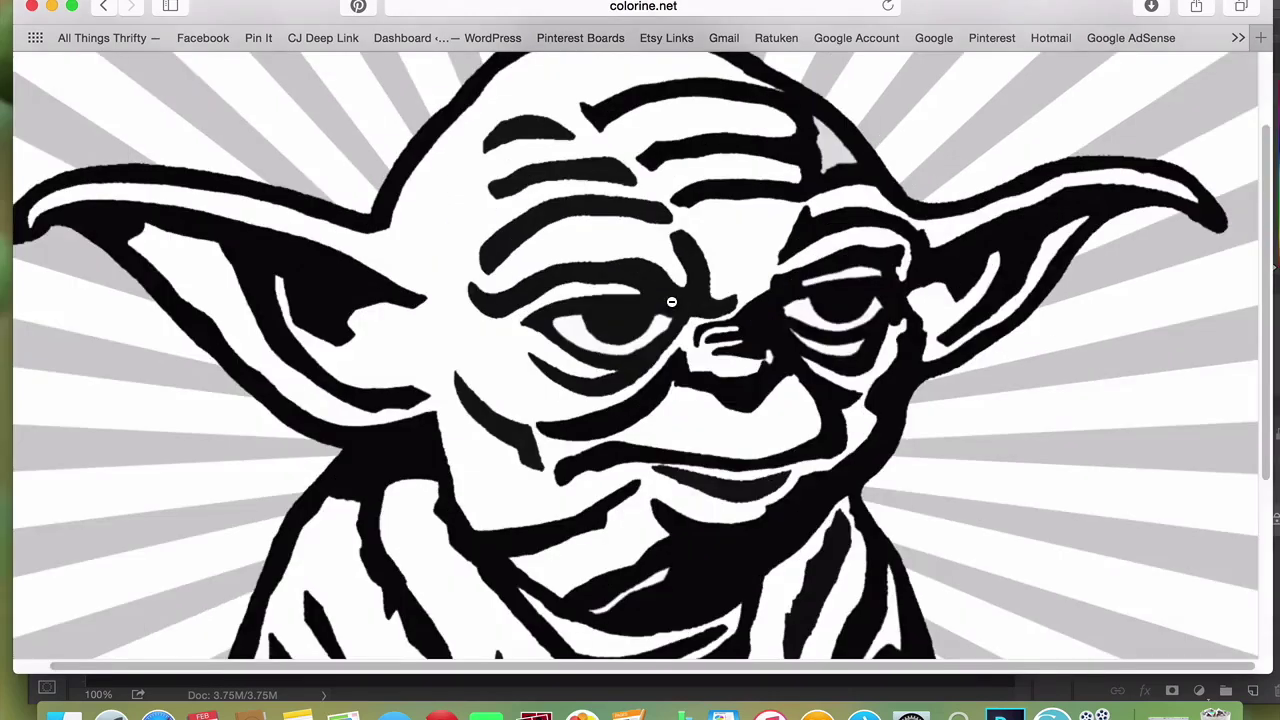
right_click(671, 301)
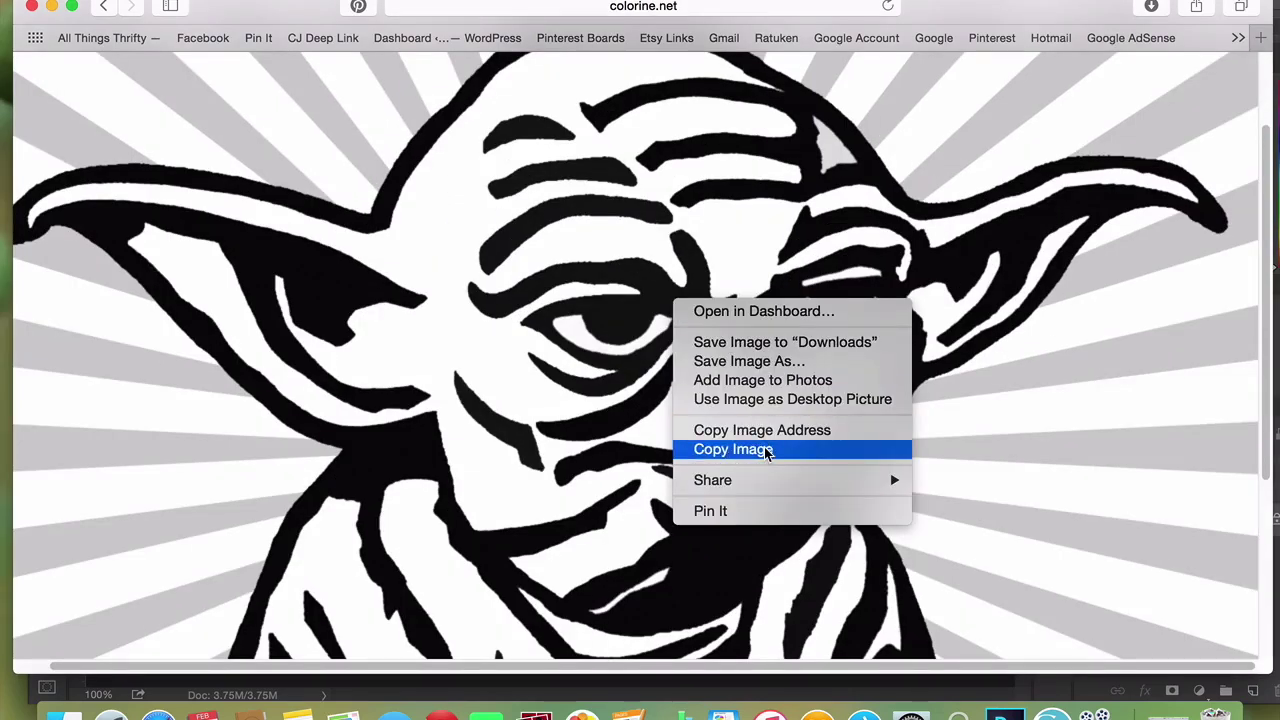
click(772, 361)
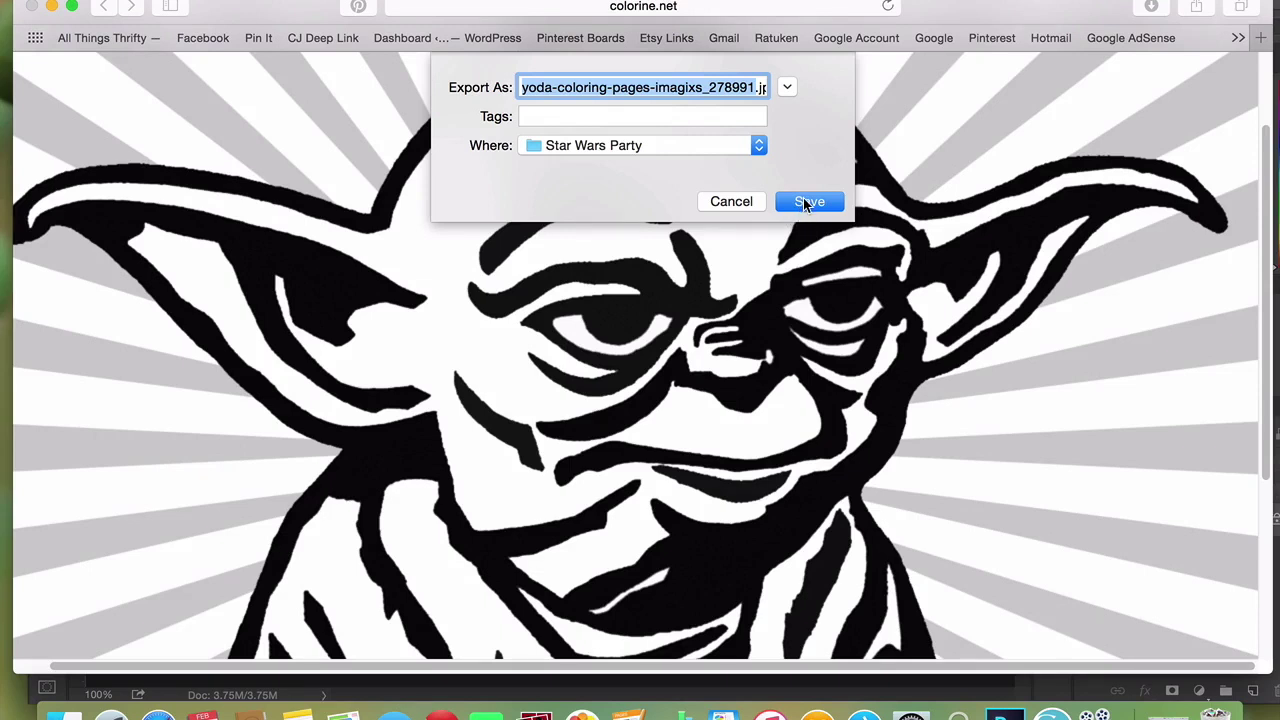
click(731, 202)
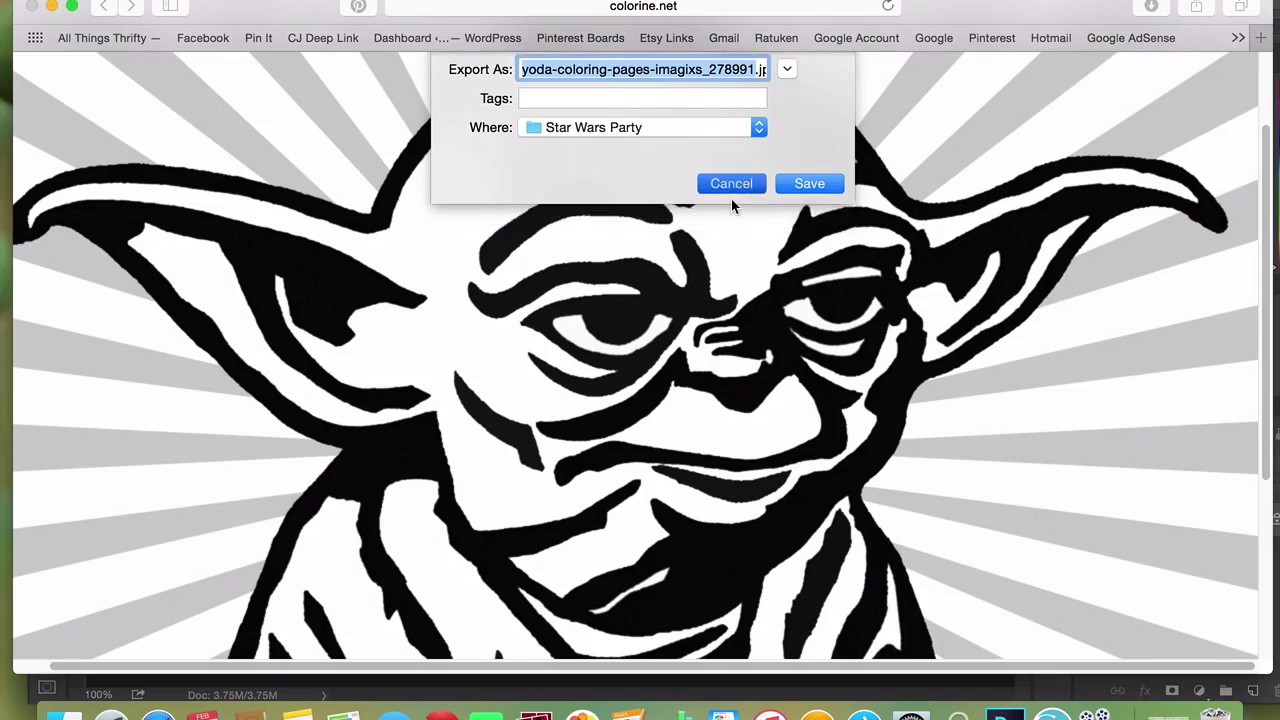
click(977, 241)
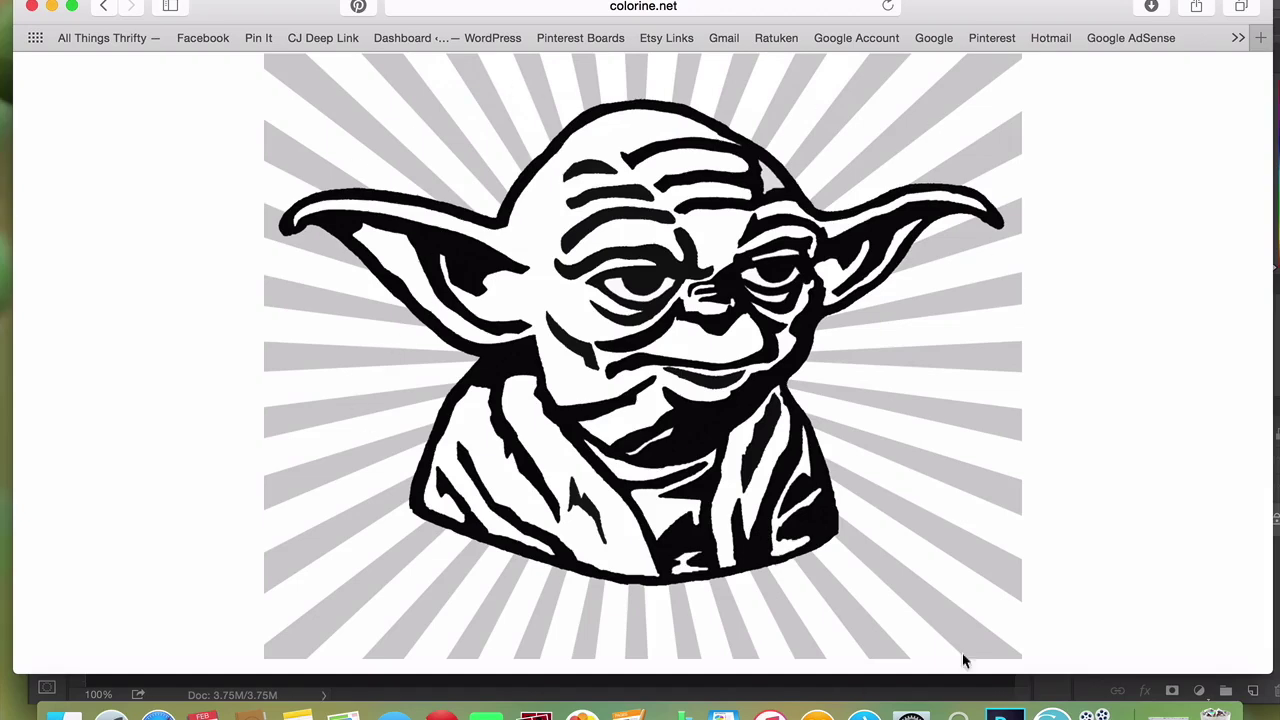
Step: In Photoshop, browse to Yoda Clip art.jpg in the Open dialog, then cancel
click(1005, 714)
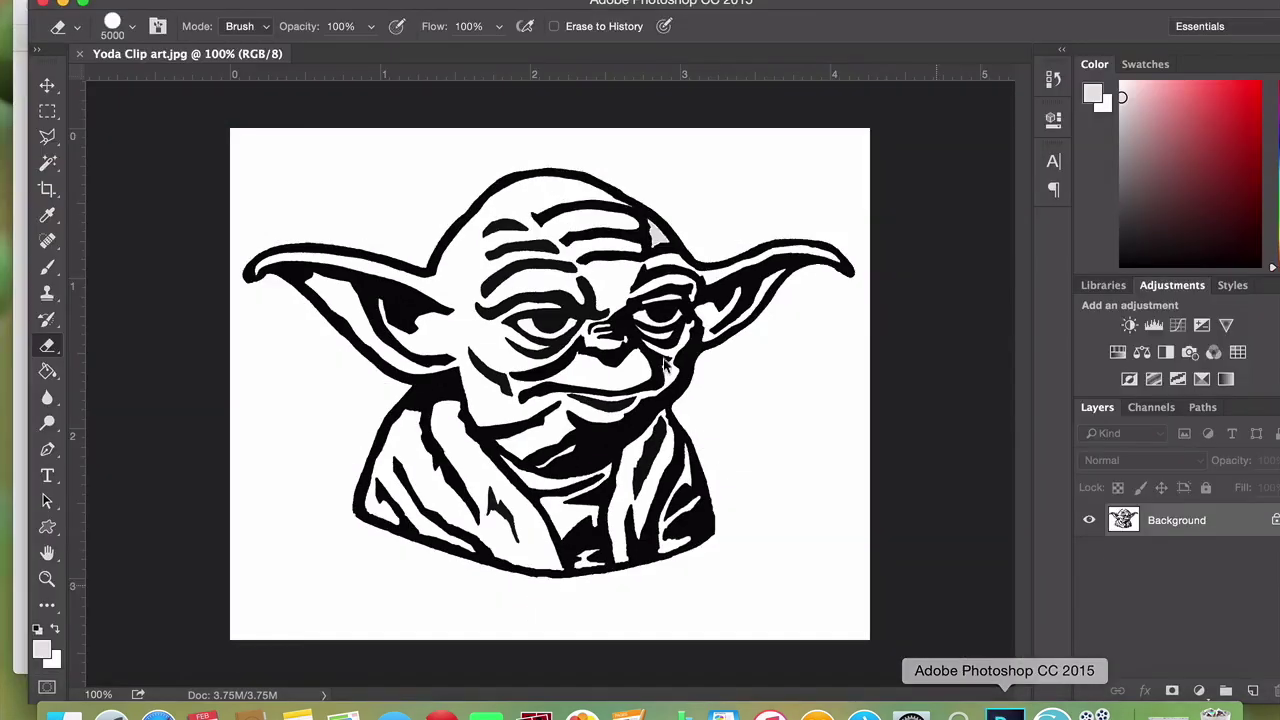
click(205, 2)
click(210, 15)
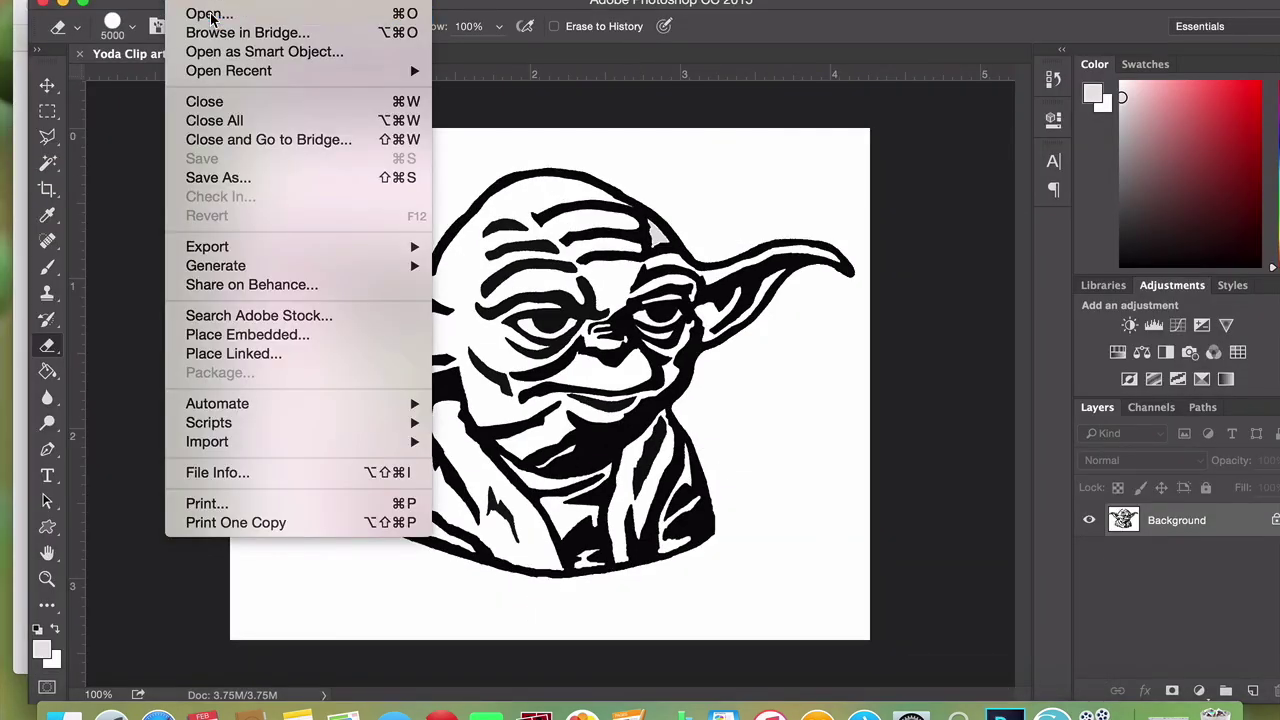
scroll(690, 300, down, 15)
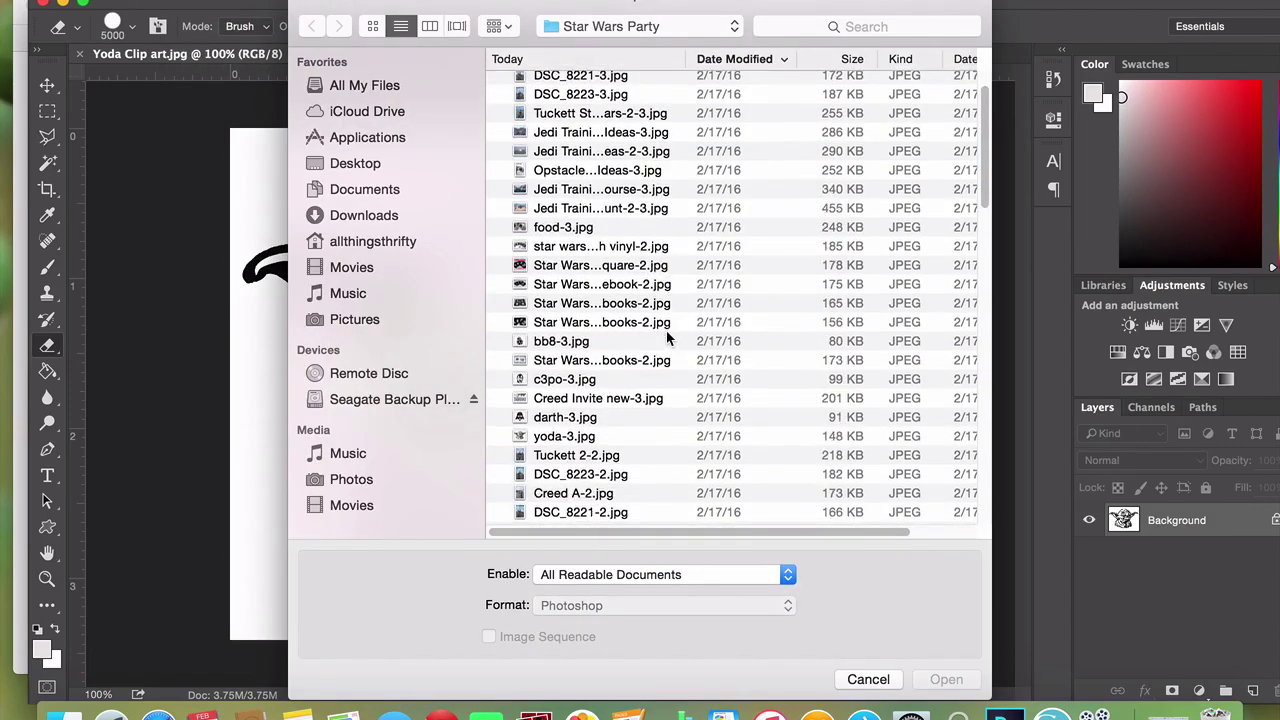
scroll(670, 292, up, 15)
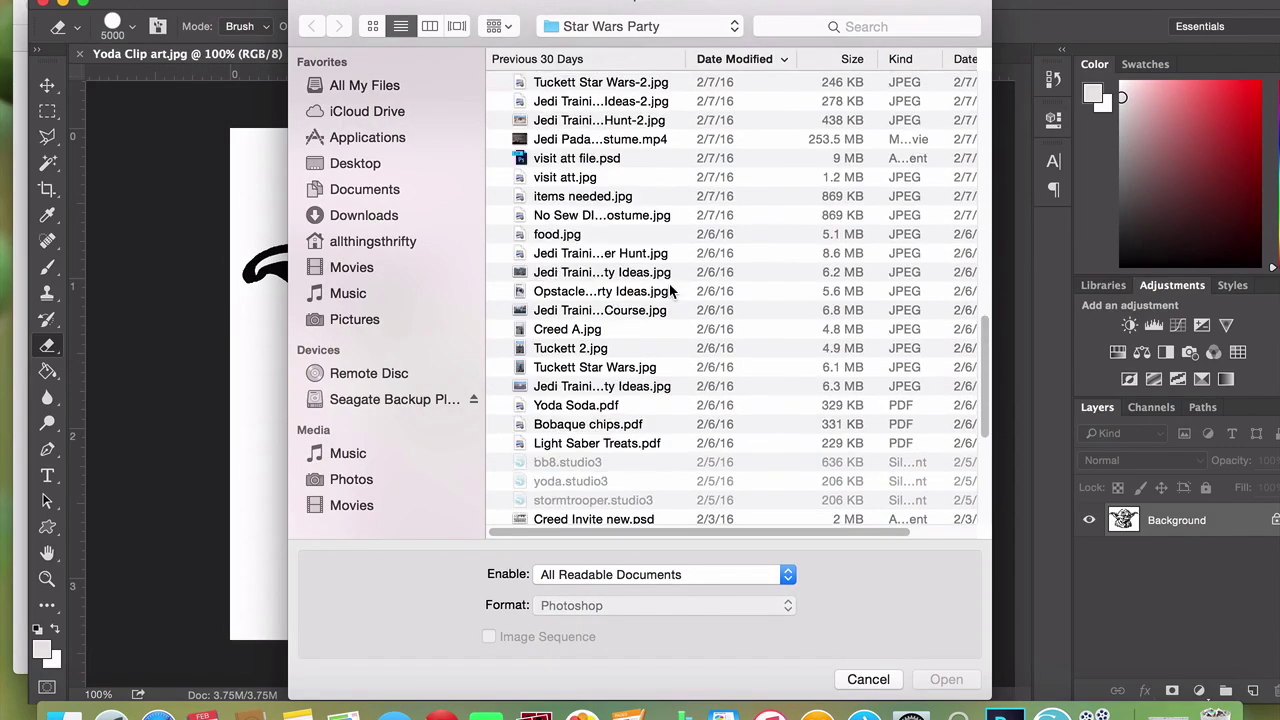
scroll(670, 312, down, 15)
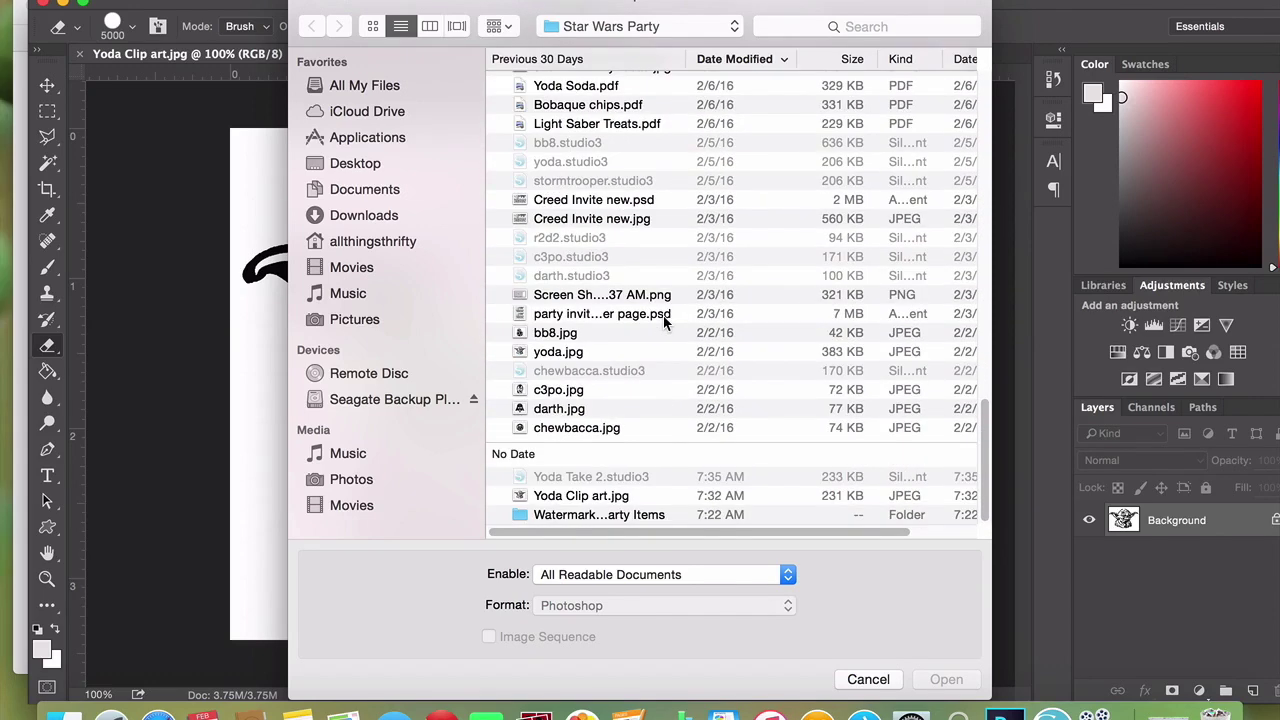
click(622, 494)
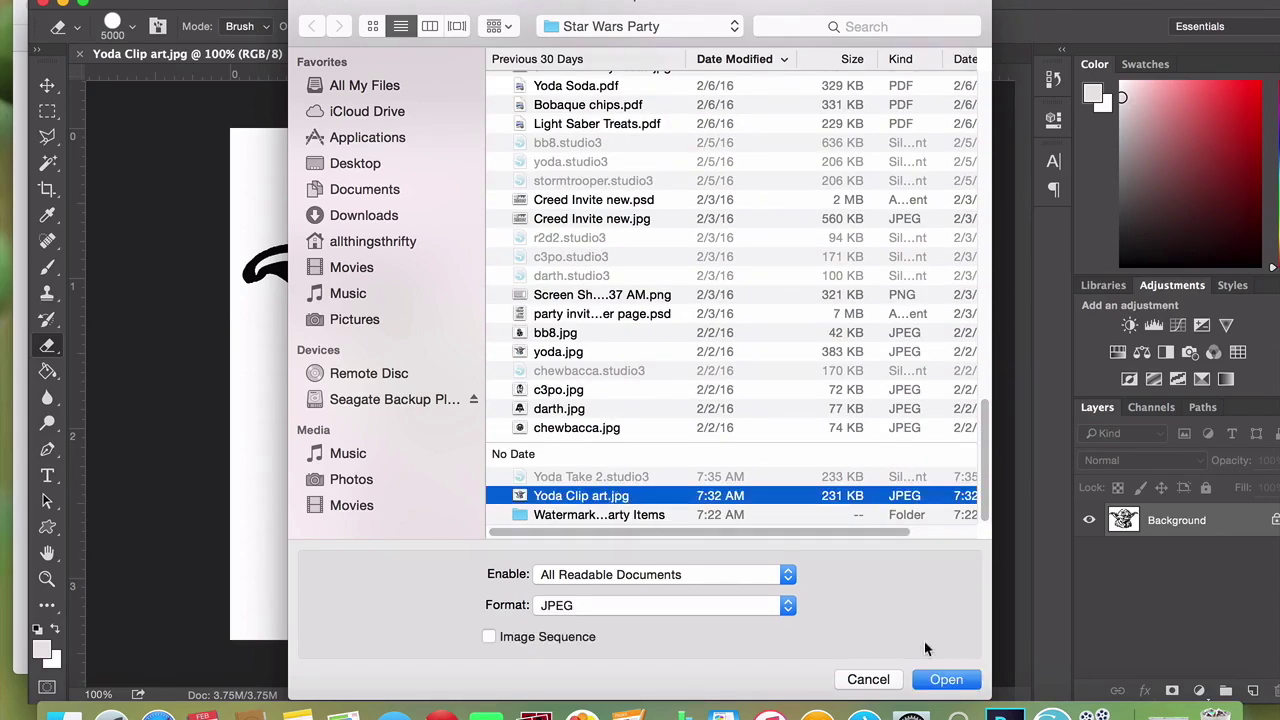
click(868, 680)
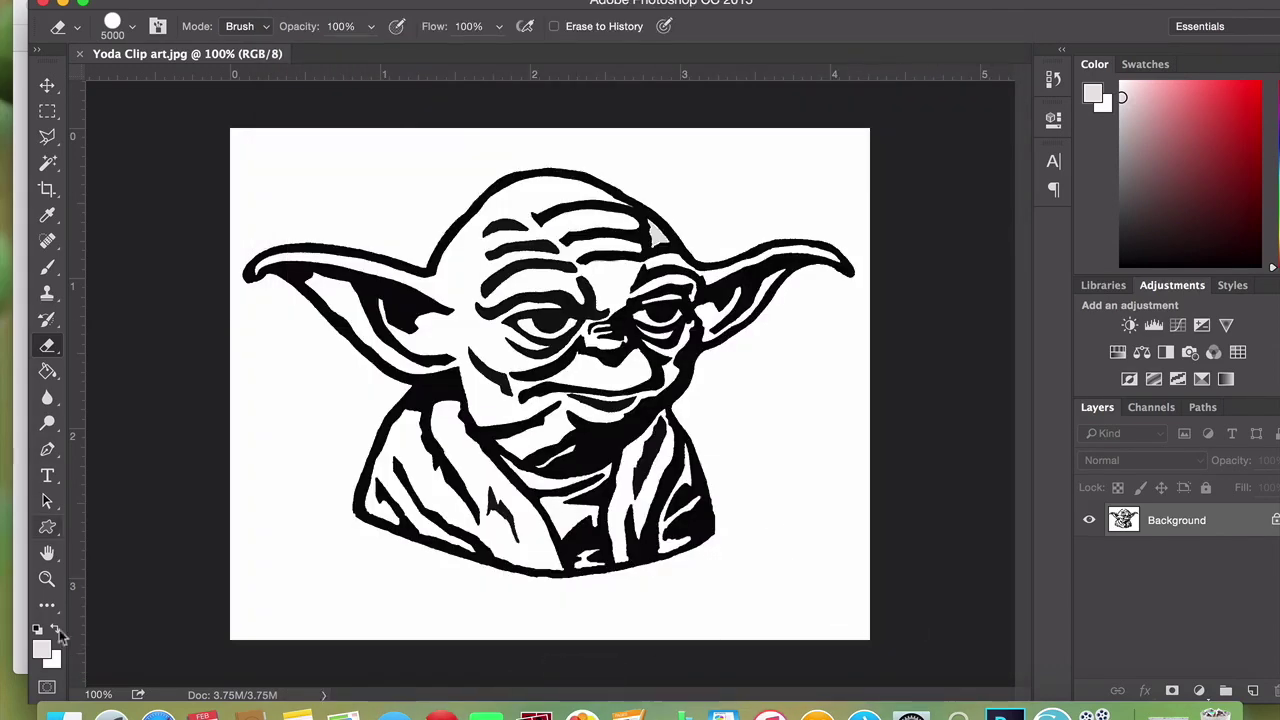
Step: Copy the sunburst Yoda from Safari and paste it into Yoda Clip art.jpg as Layer 1
click(158, 713)
right_click(633, 190)
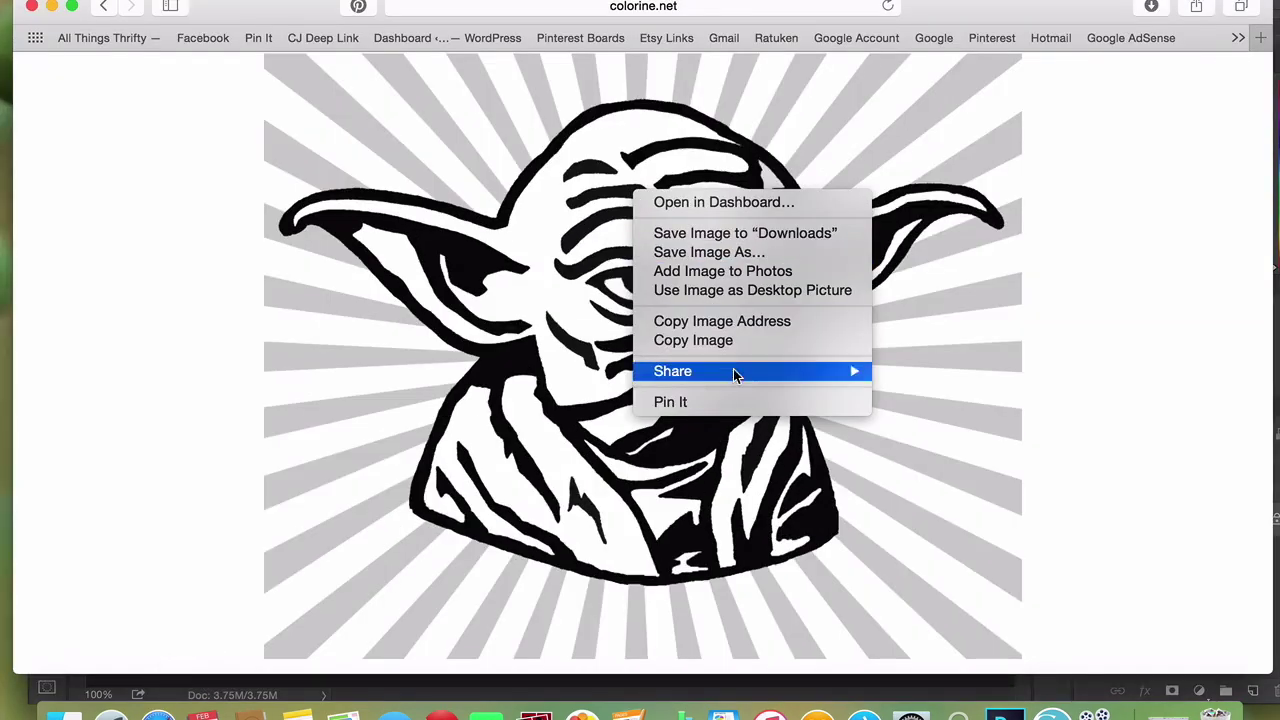
click(1004, 714)
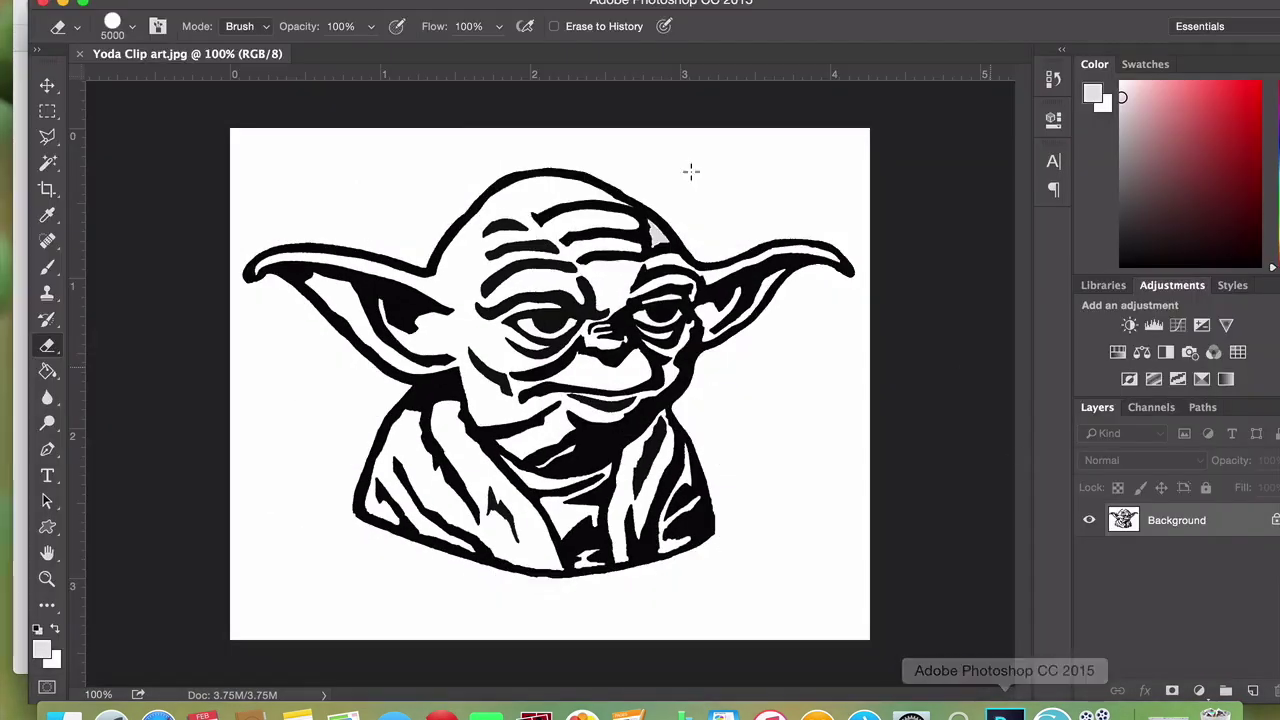
click(220, 3)
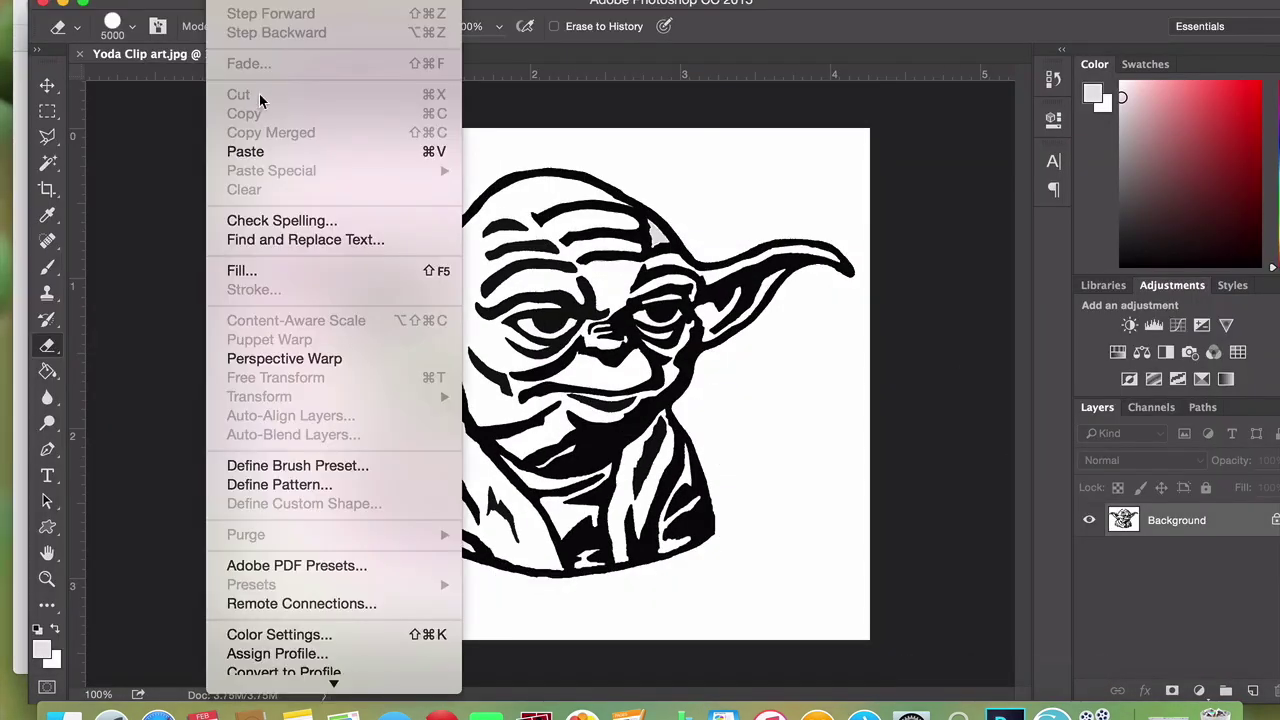
click(262, 149)
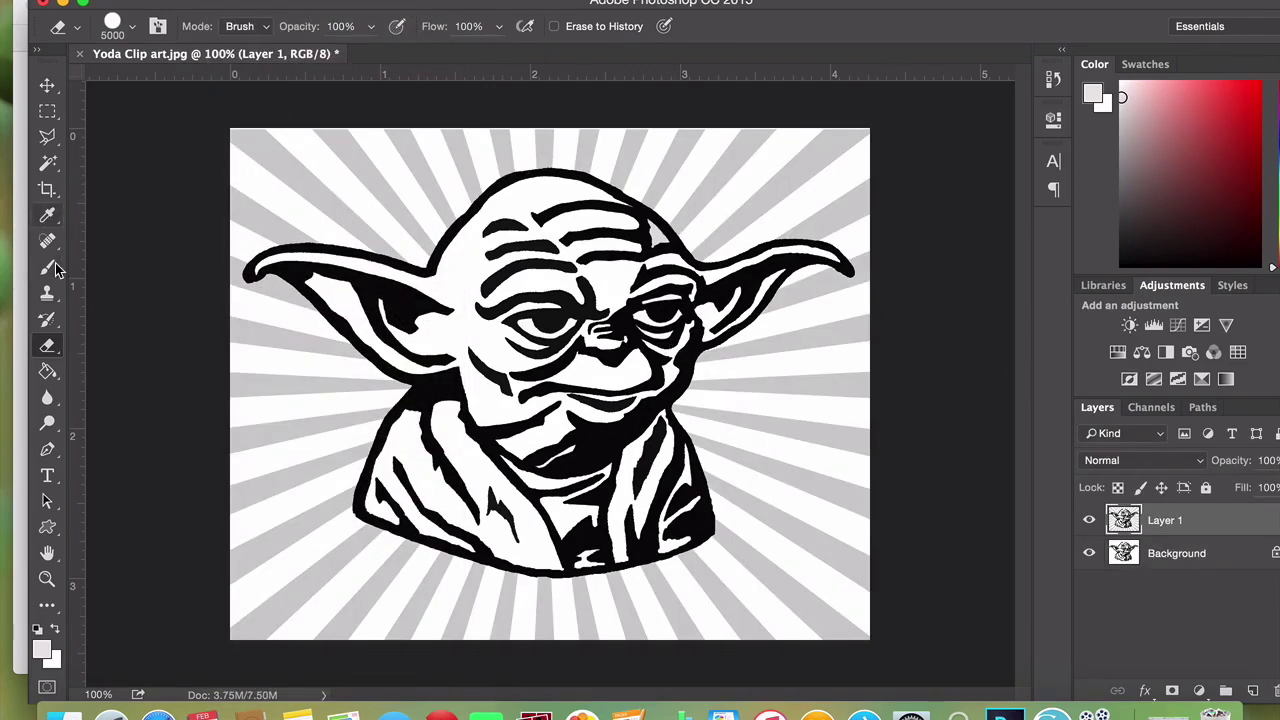
click(48, 164)
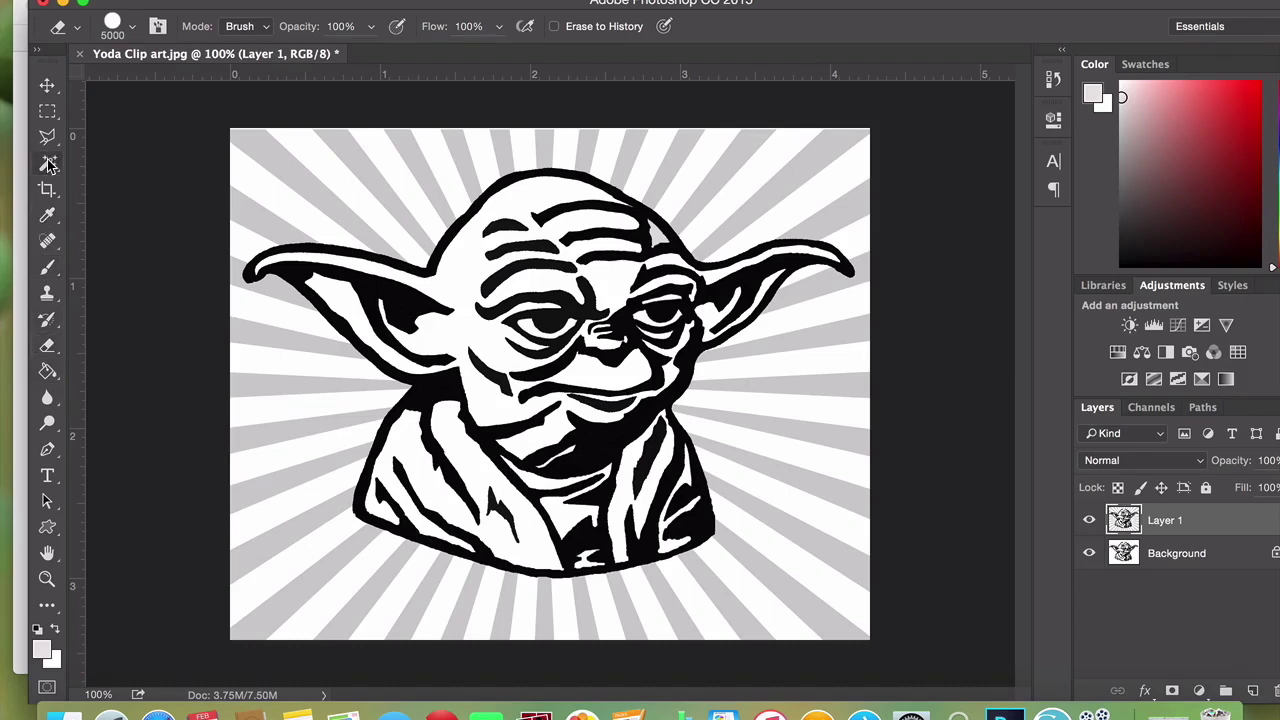
Step: Select the gray rays with the Magic Wand, erase them with a large Eraser, and deselect
click(264, 145)
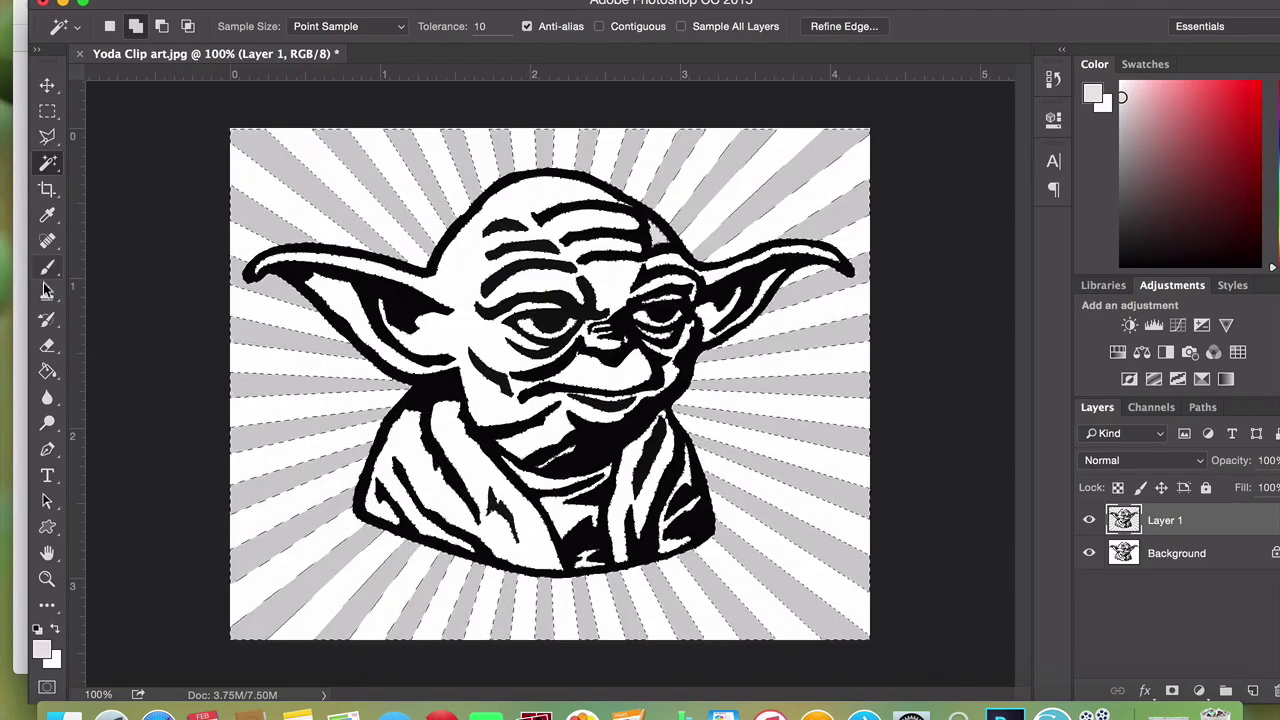
click(47, 346)
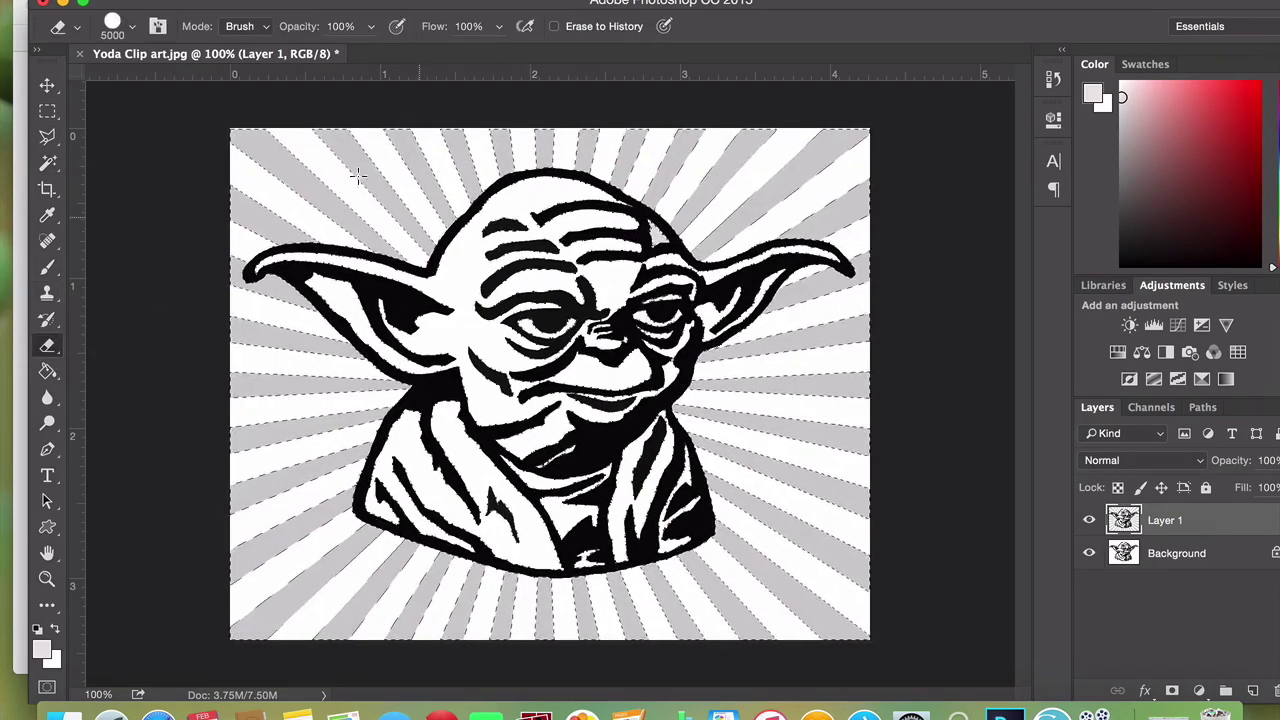
click(233, 295)
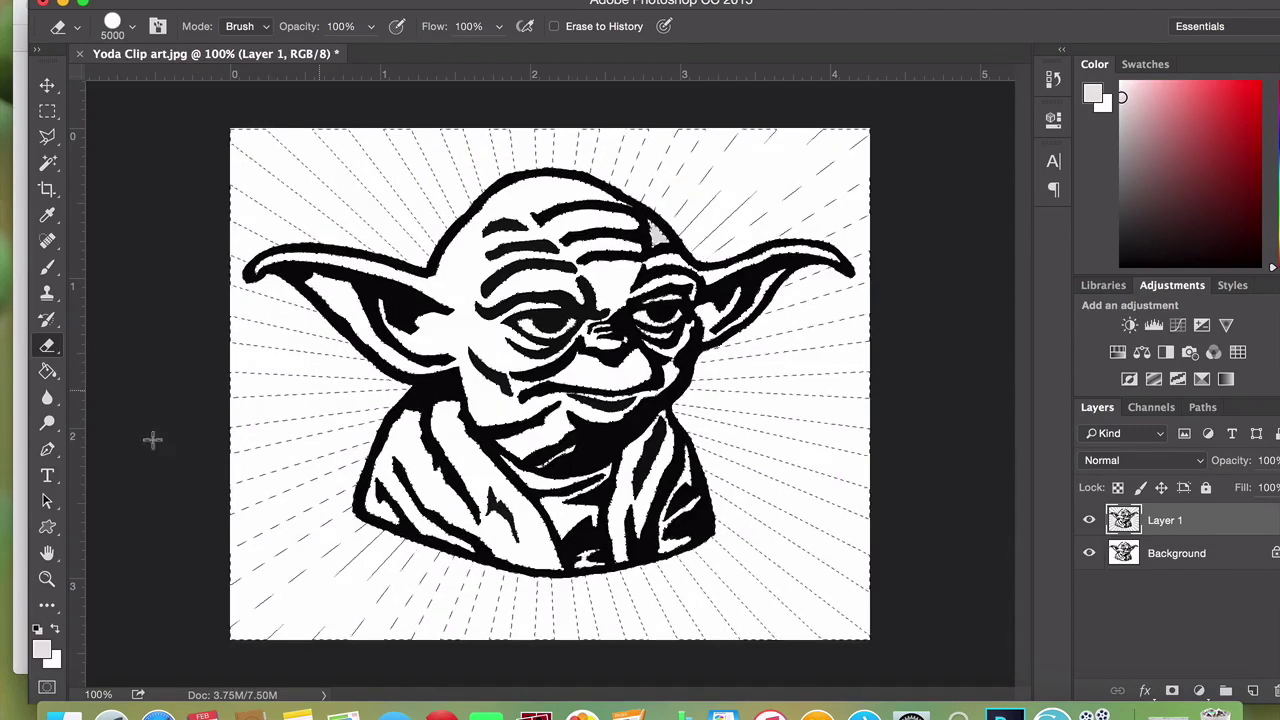
click(365, 0)
click(385, 11)
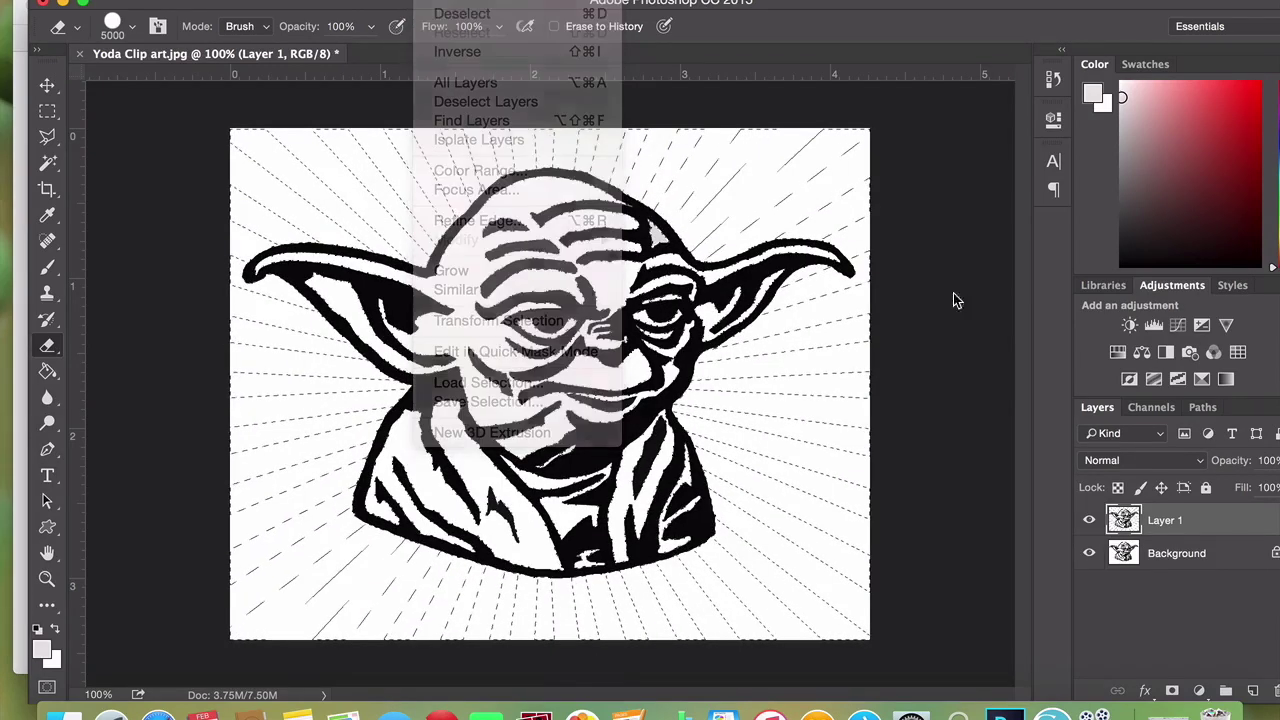
click(182, 0)
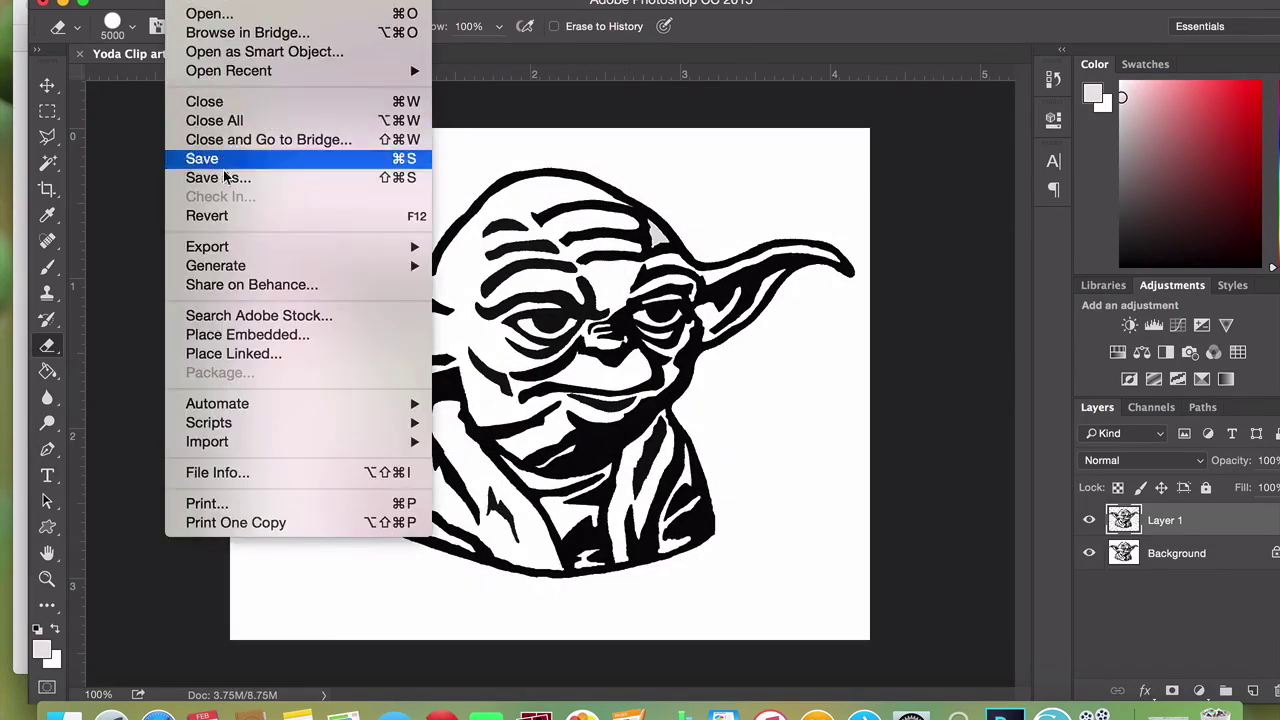
click(943, 265)
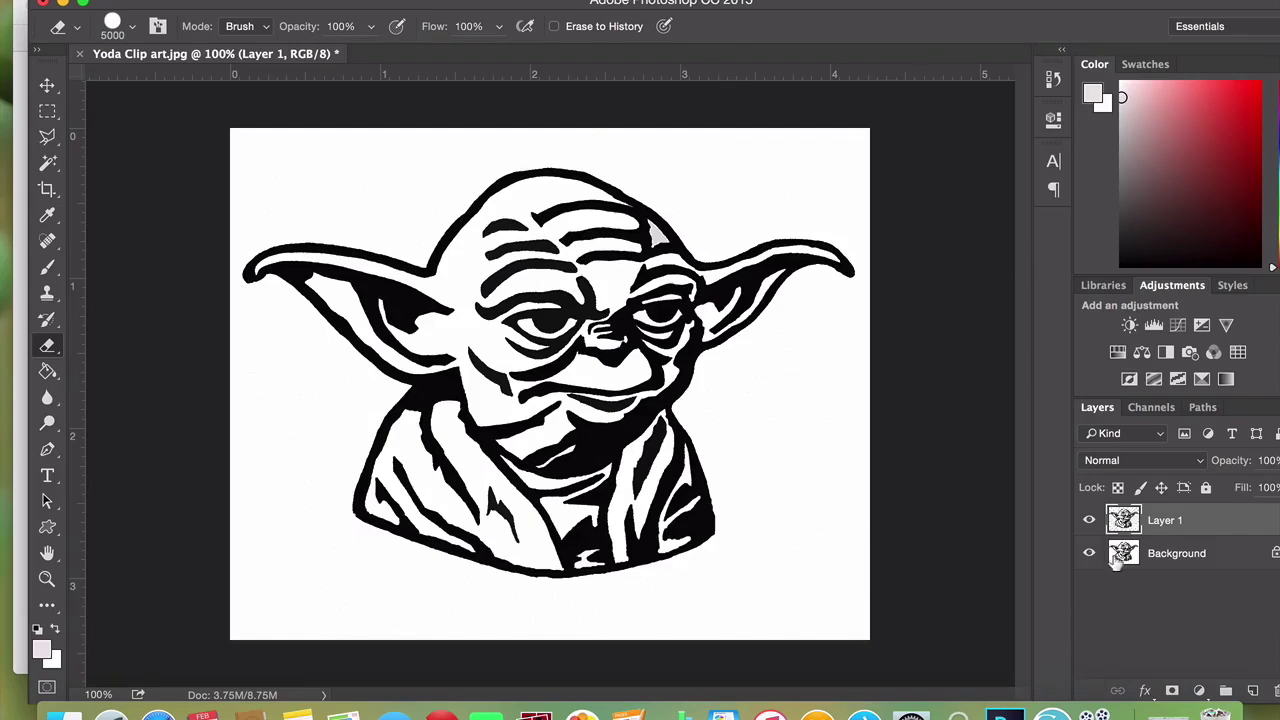
Step: Back in Silhouette Studio, leave the Design Store and open Yoda Clip art.jpg in a new document
click(1052, 714)
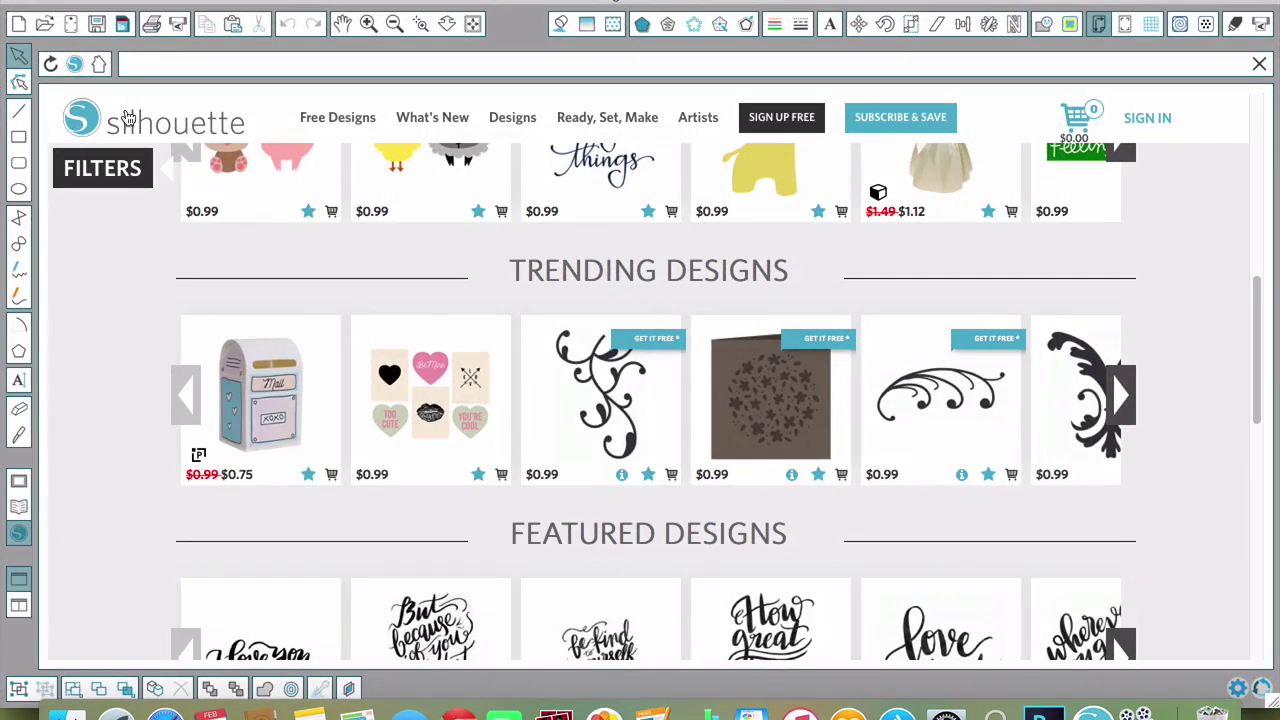
click(1260, 65)
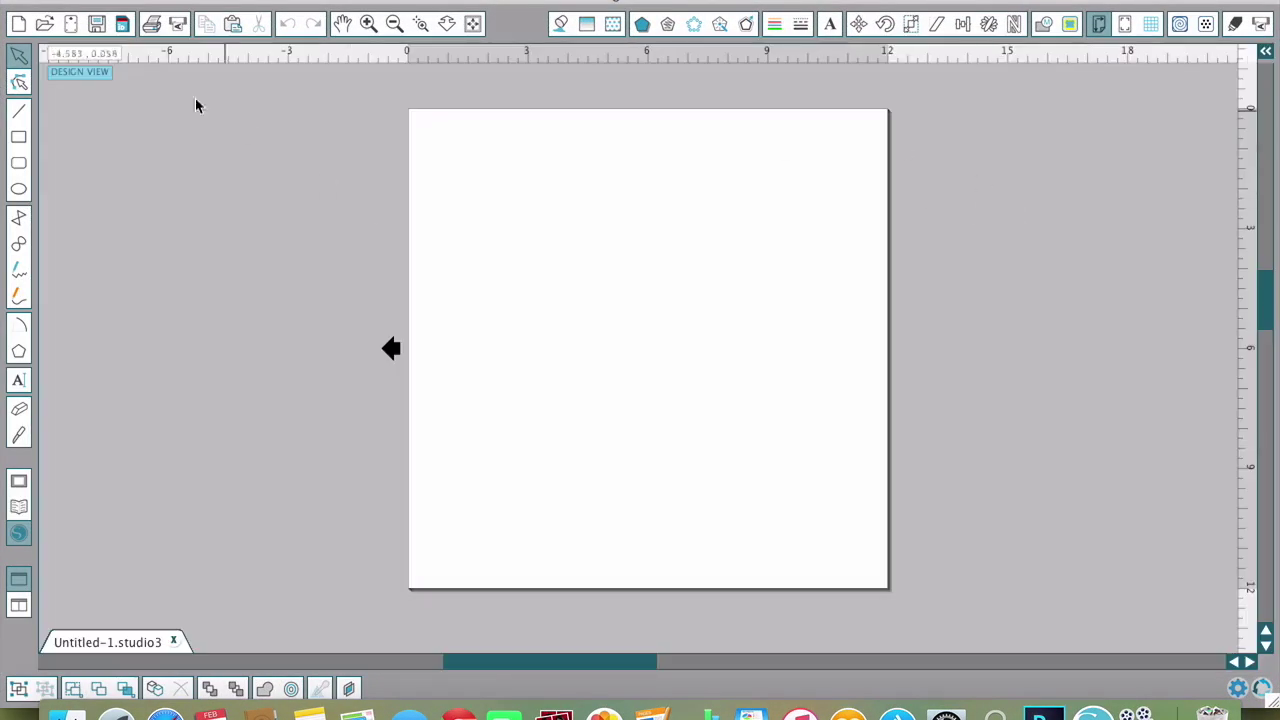
click(200, 1)
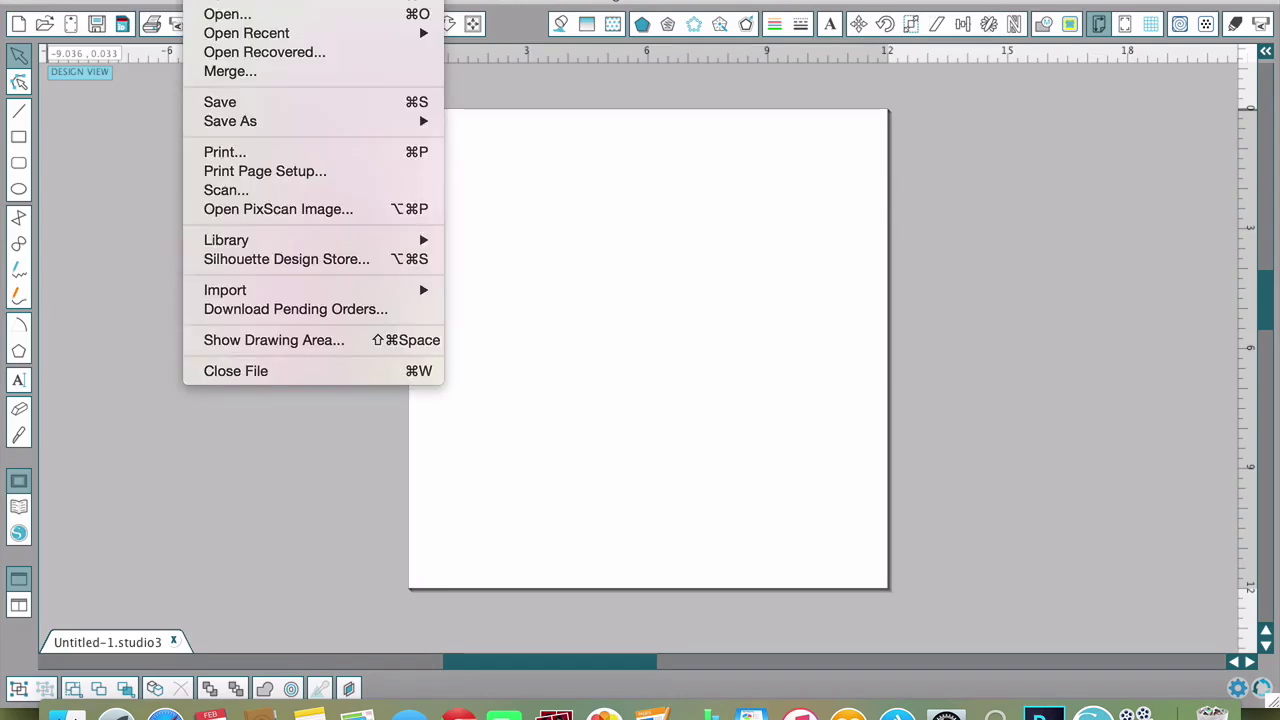
click(223, 11)
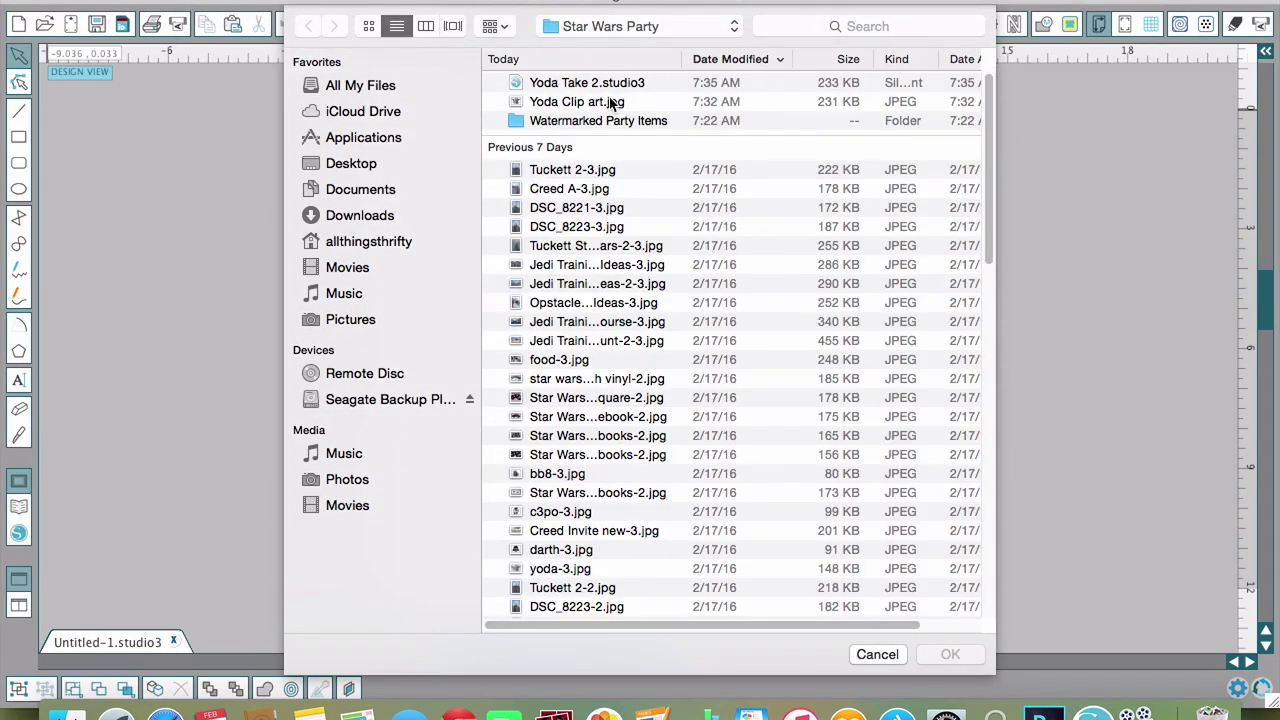
click(949, 656)
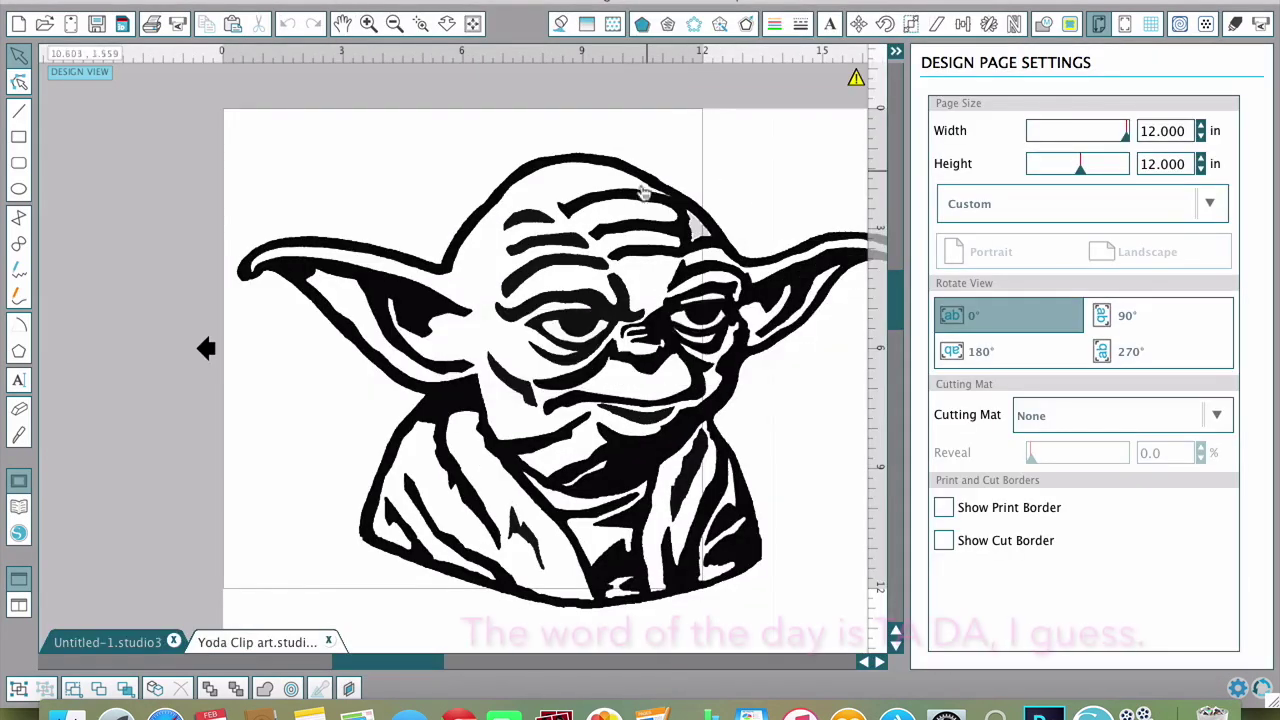
click(644, 192)
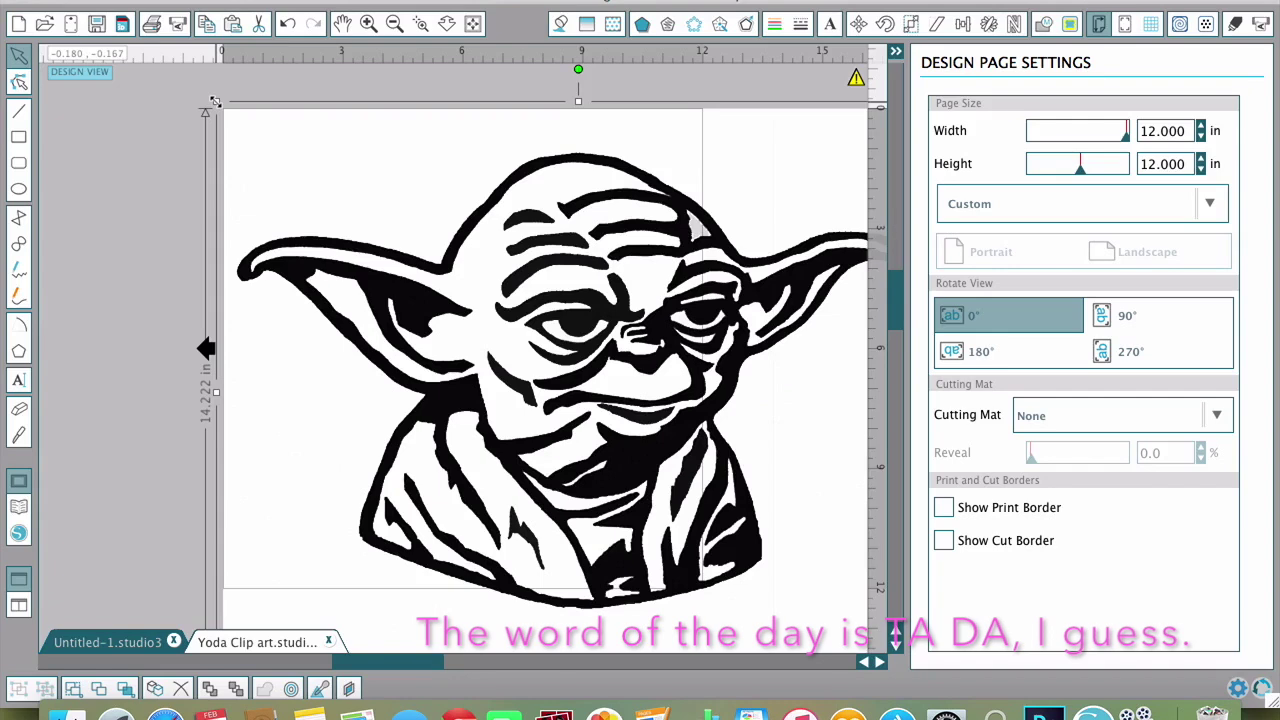
Step: Shrink the Yoda image to about 10.6 x 8.5 in and move it fully onto the page
drag(214, 101, 502, 330)
drag(676, 461, 420, 272)
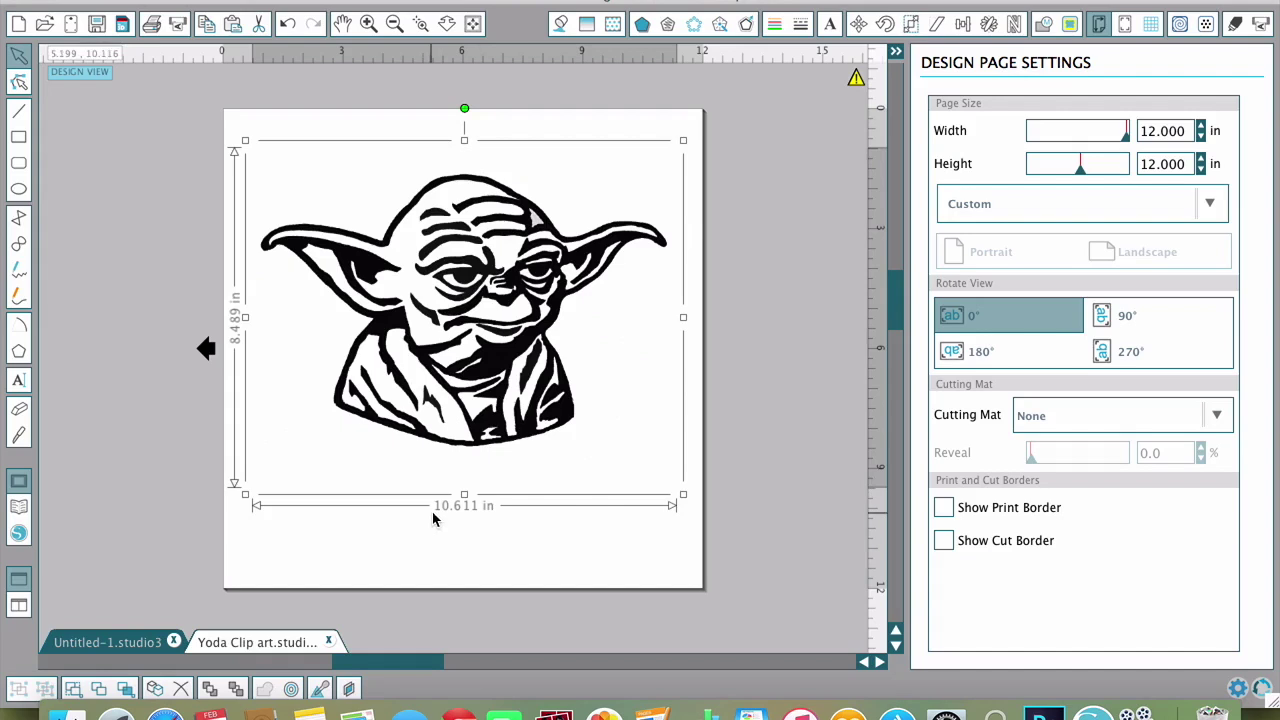
click(728, 231)
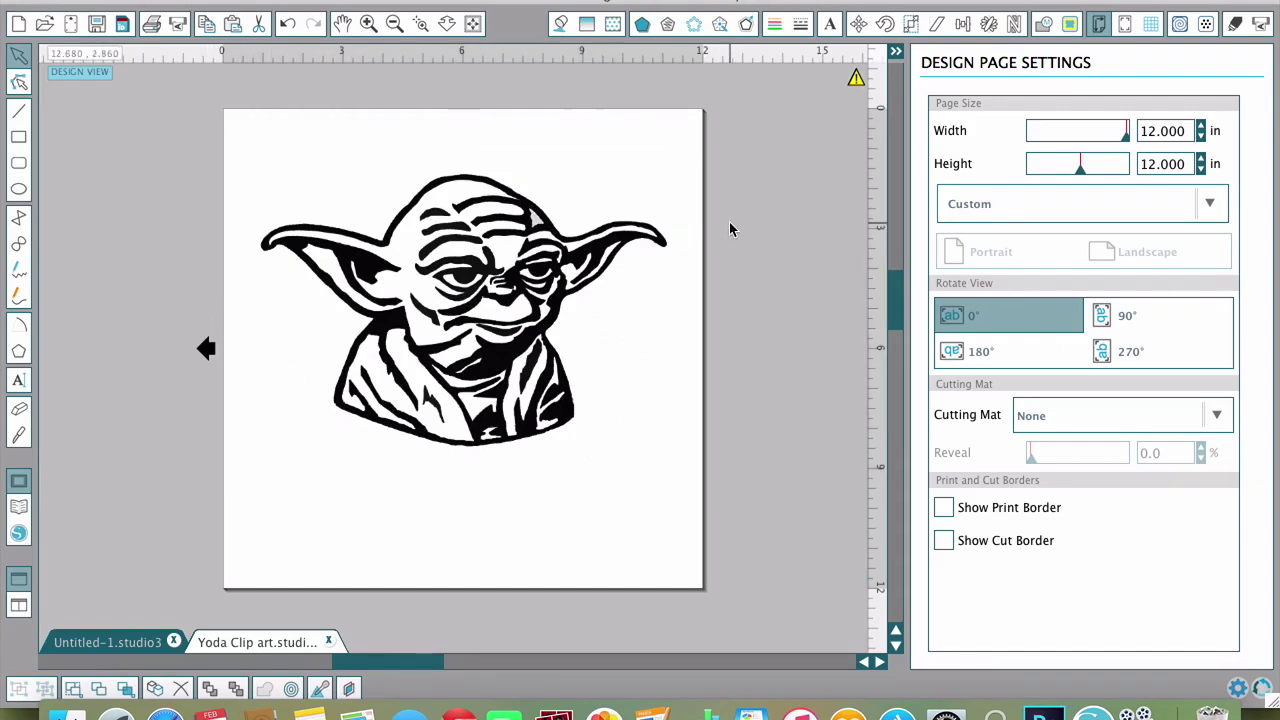
click(1070, 24)
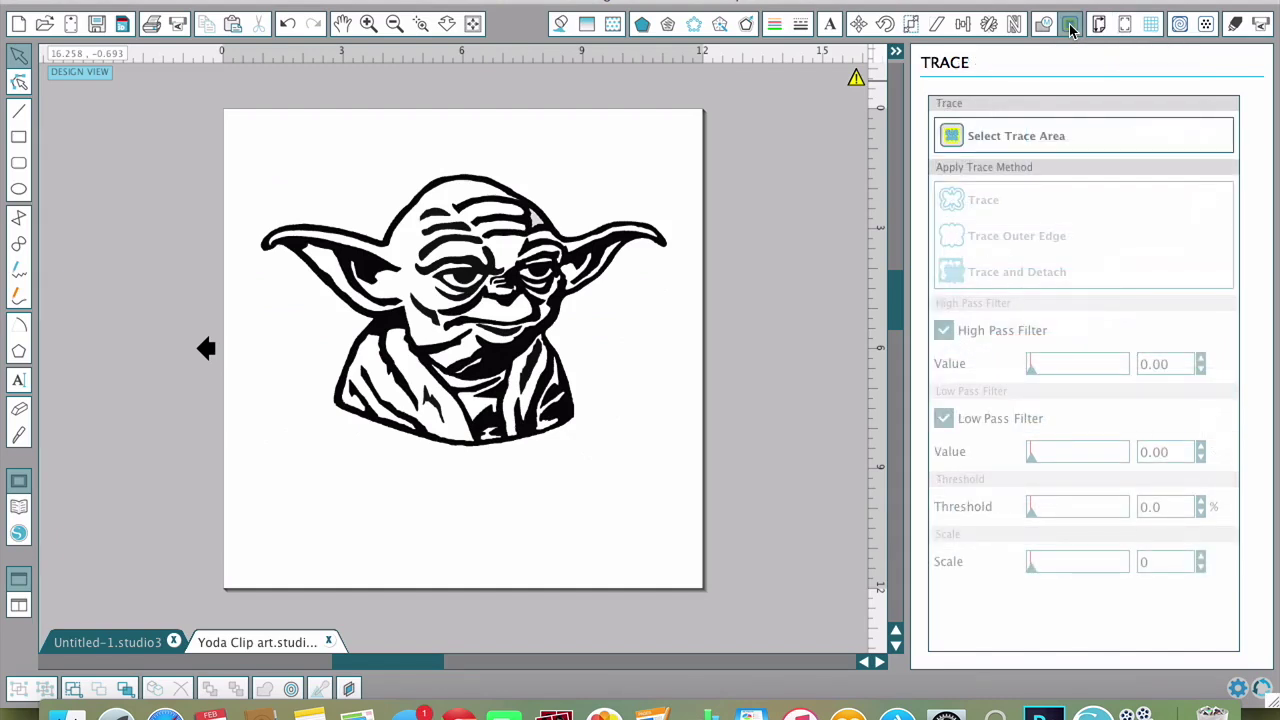
Step: Mark a trace area around Yoda, with High Pass Filter off and Low Pass Filter on
click(1033, 137)
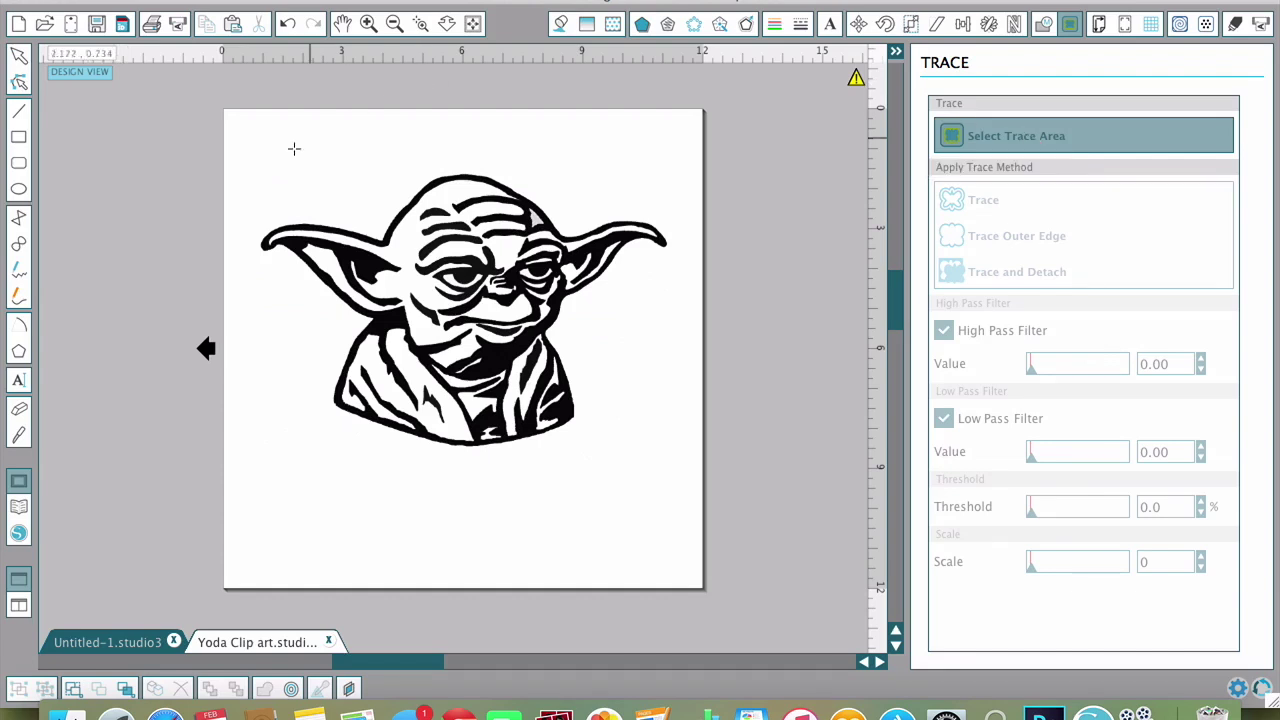
mouse_move(243, 143)
mouse_down()
mouse_move(598, 214)
mouse_move(665, 254)
mouse_move(686, 466)
mouse_up()
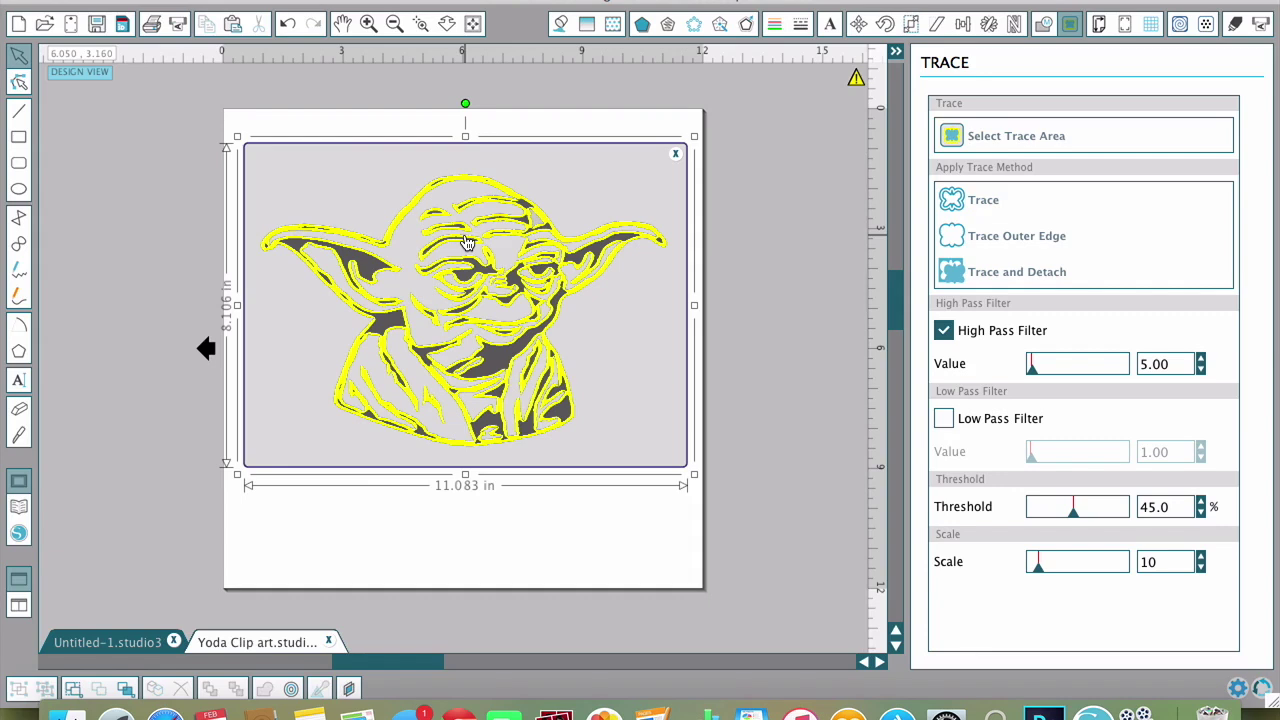
click(945, 334)
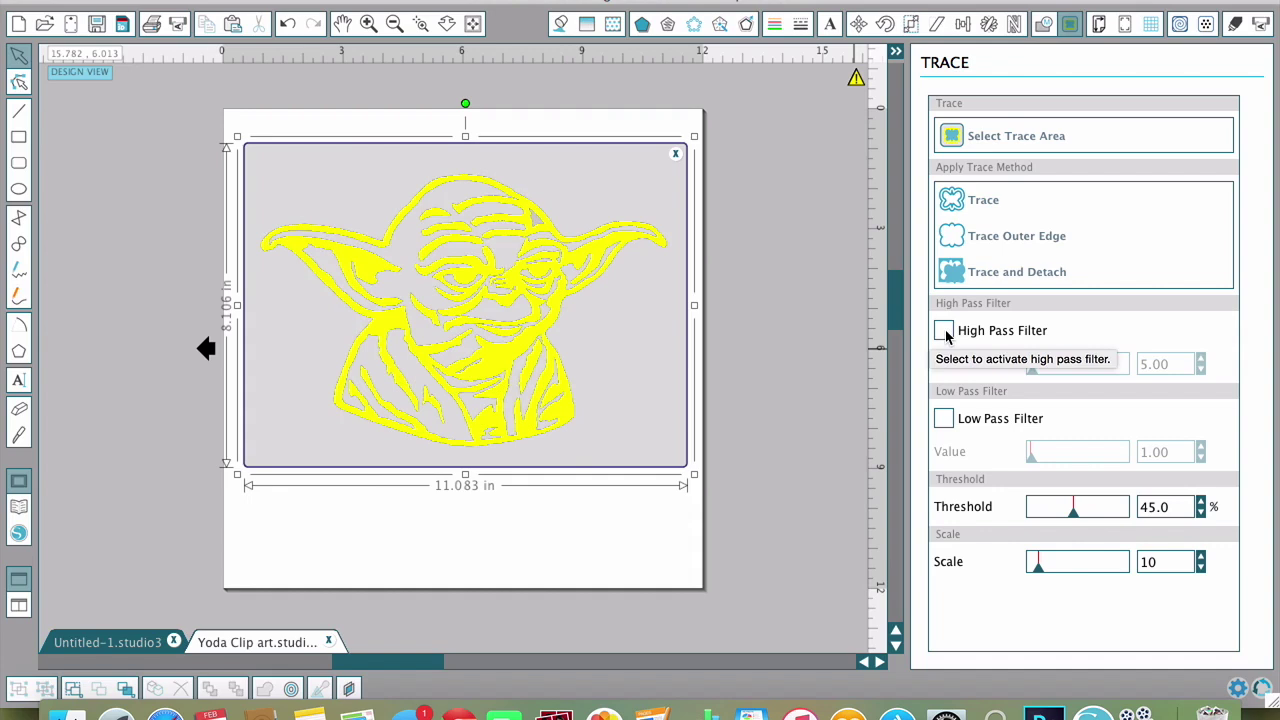
click(945, 420)
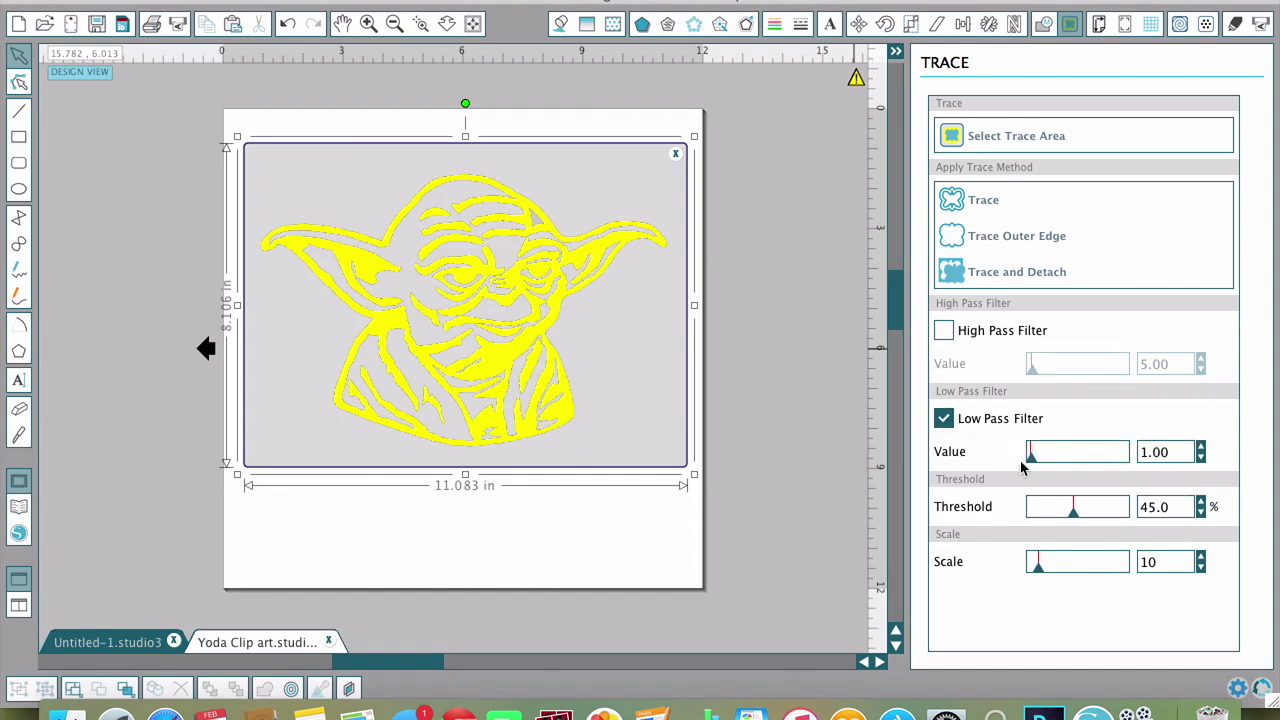
Step: Set the Low Pass Filter to 1.00 and the trace threshold to 70.7%
click(1044, 462)
mouse_move(1044, 462)
mouse_down()
mouse_move(1059, 456)
mouse_move(1028, 458)
mouse_up()
mouse_move(1062, 516)
mouse_down()
mouse_move(1046, 510)
mouse_move(1108, 516)
mouse_up()
drag(1108, 516, 1104, 516)
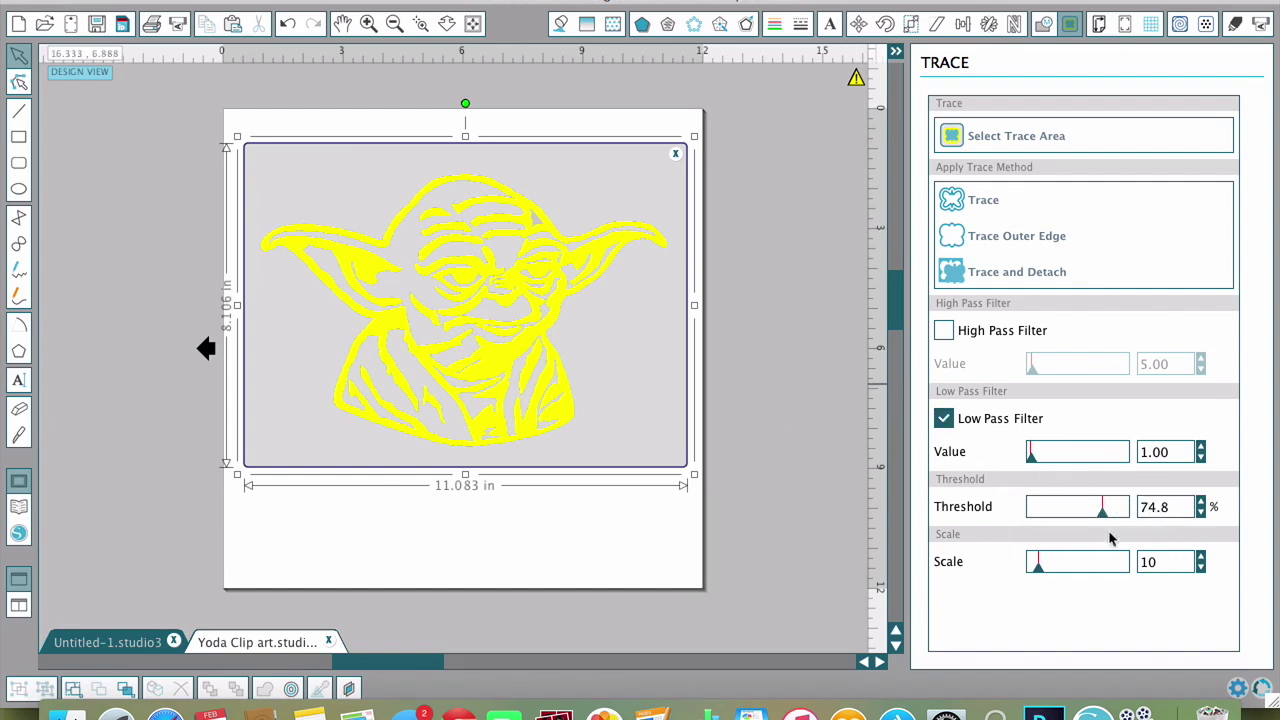
drag(1100, 515, 1099, 512)
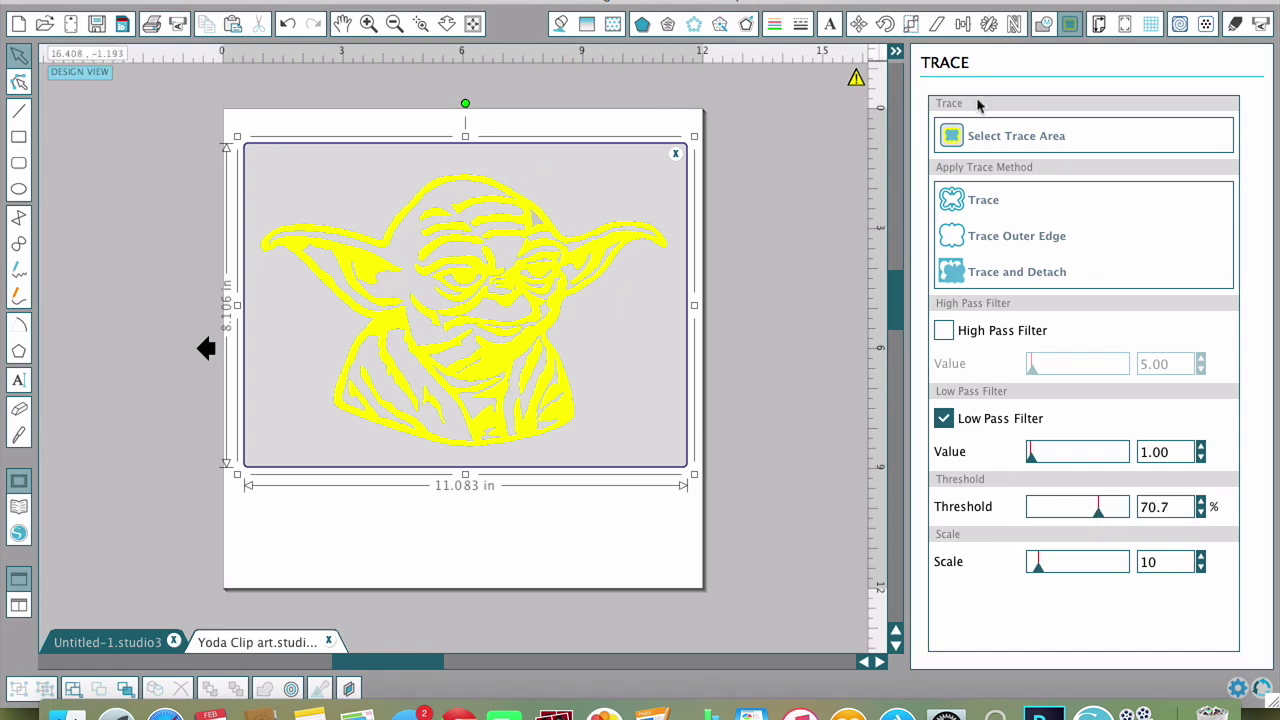
Step: Trace the image, delete the original black picture, and select the traced Yoda cut outline
click(985, 201)
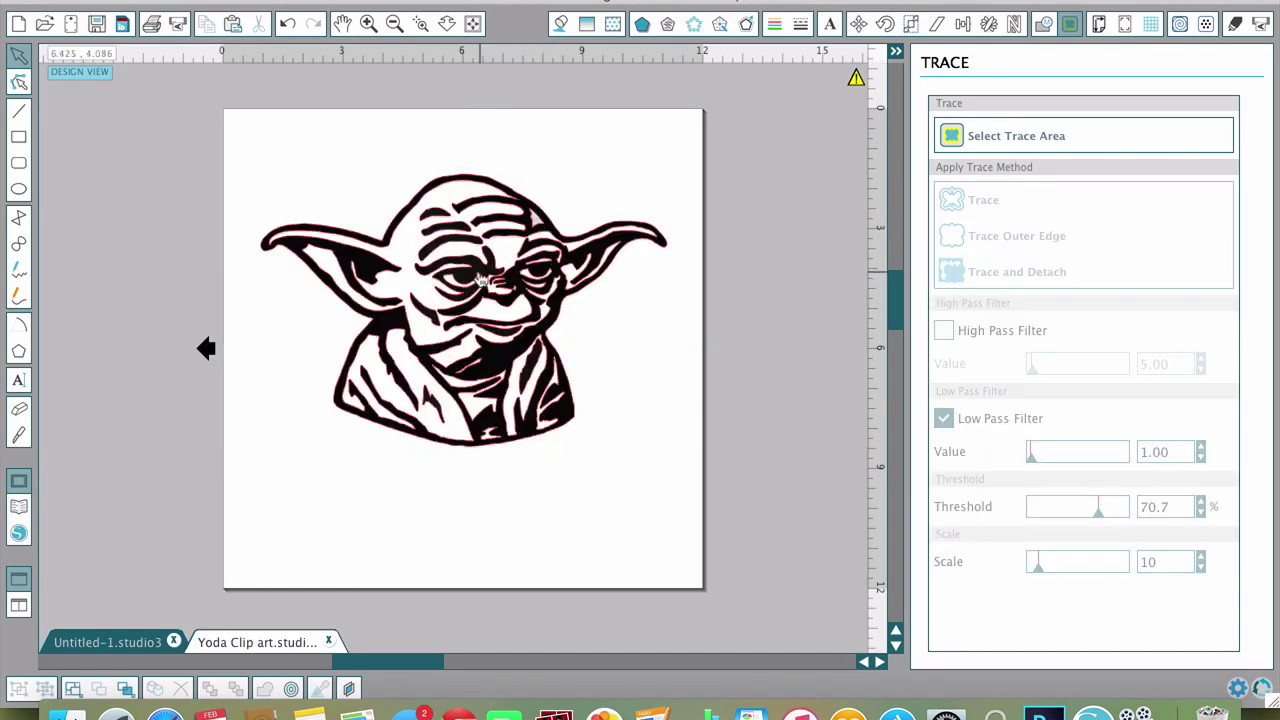
mouse_move(478, 278)
mouse_down()
mouse_move(558, 408)
mouse_move(744, 349)
mouse_move(800, 262)
mouse_up()
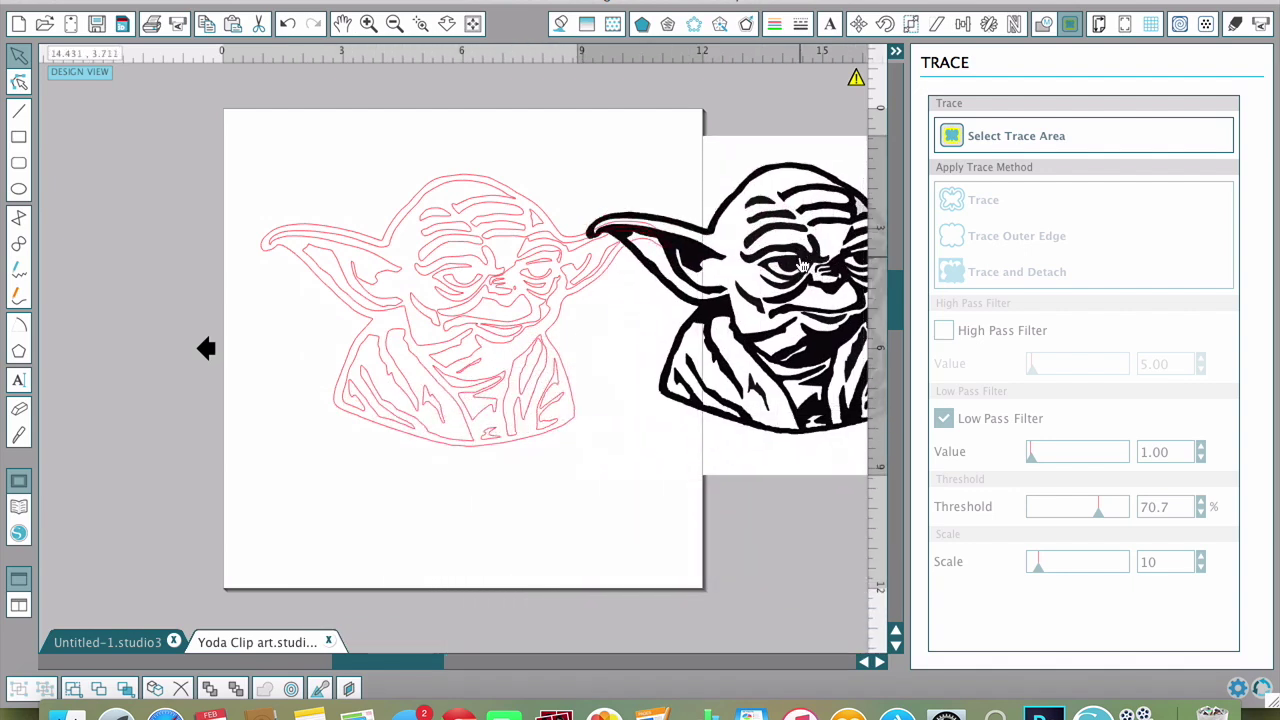
click(785, 252)
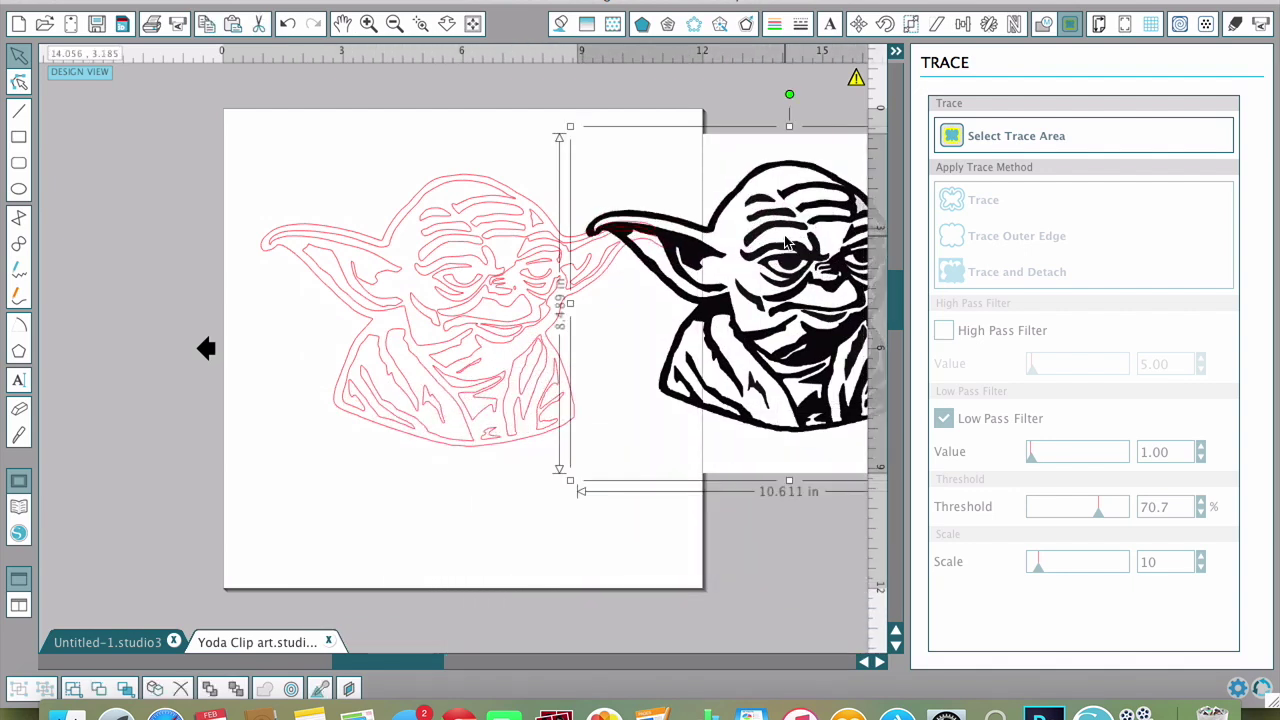
key(Delete)
mouse_move(451, 271)
mouse_down()
mouse_move(486, 294)
mouse_move(469, 278)
mouse_up()
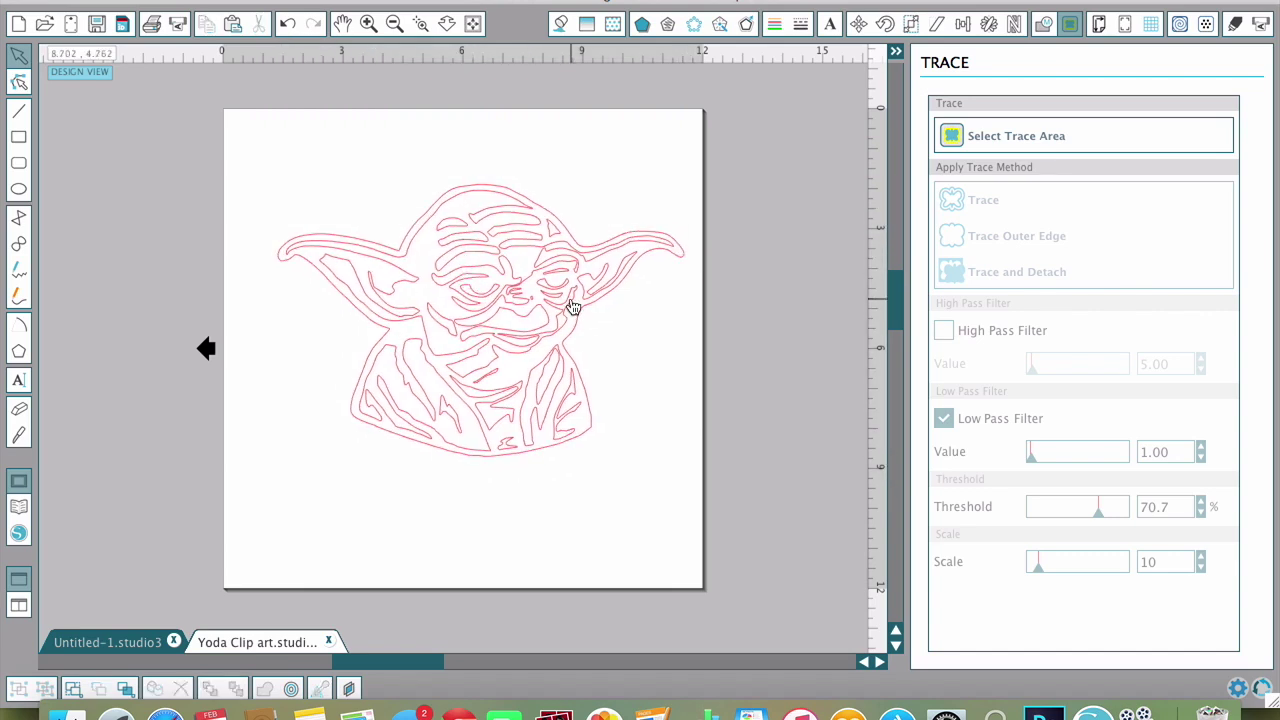
click(544, 284)
click(561, 24)
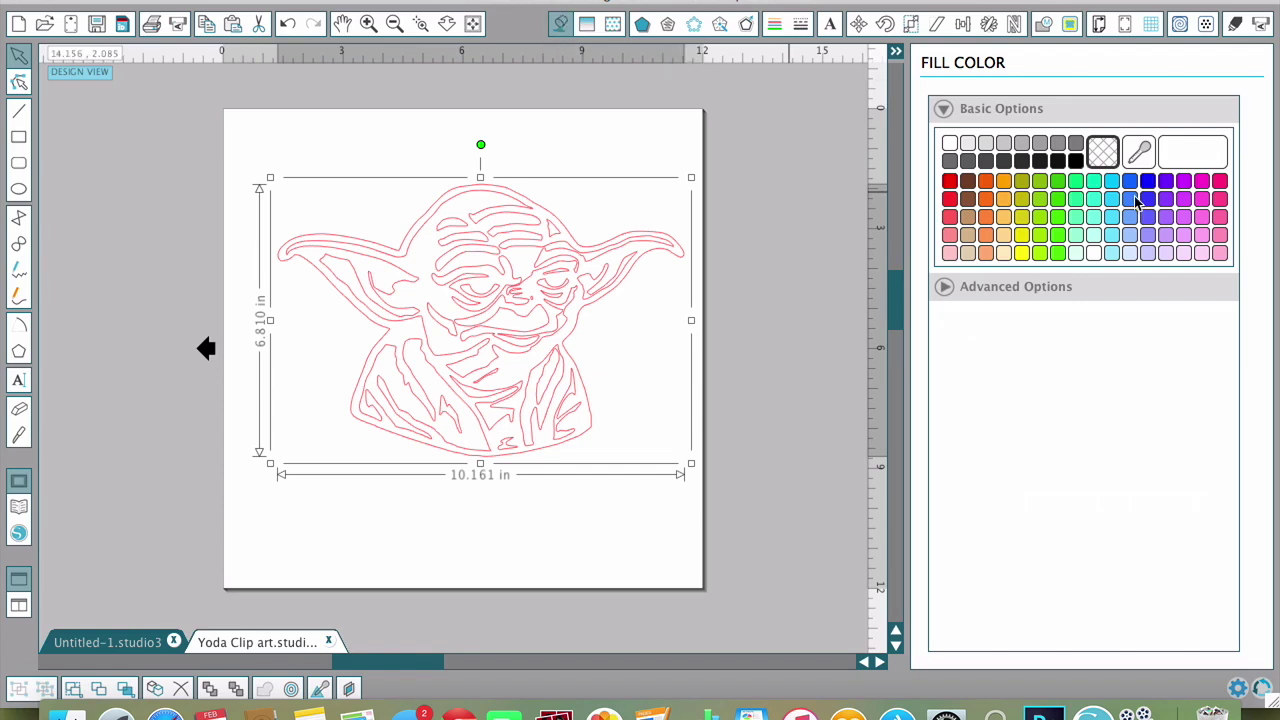
Step: Fill the 10.161 x 6.810 in traced Yoda with lime green and nudge it into position
click(1043, 182)
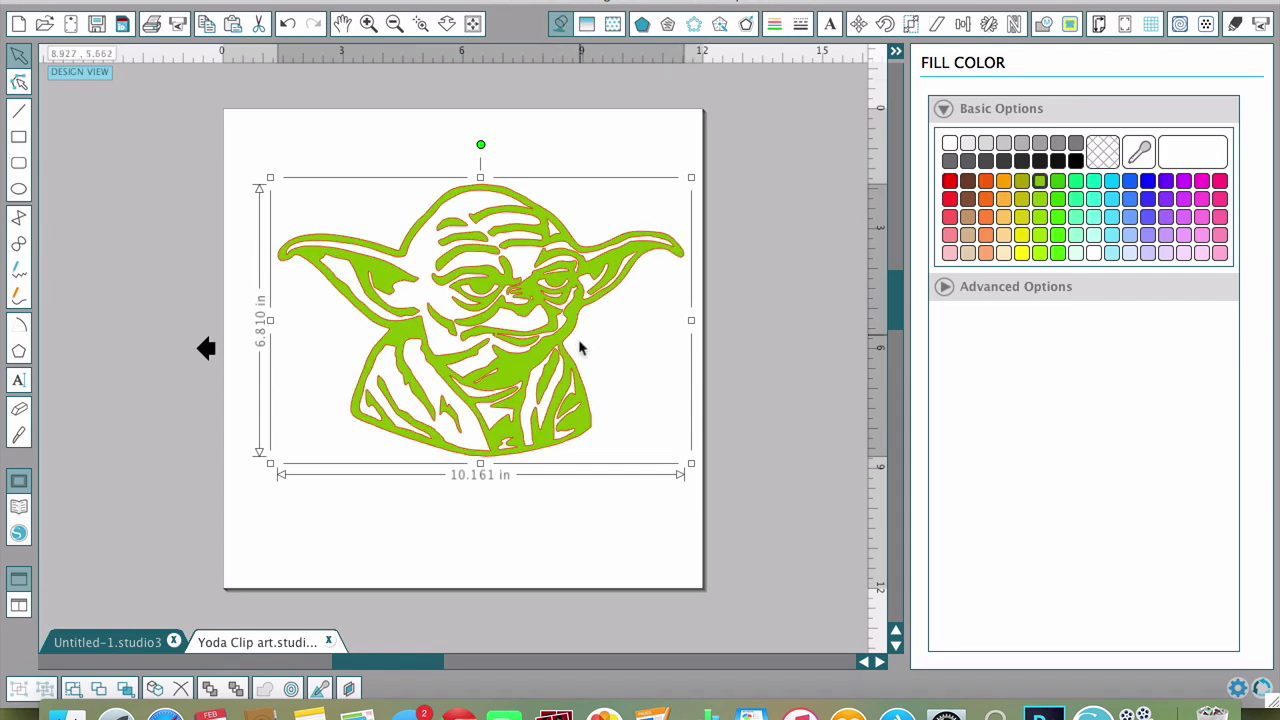
drag(560, 393, 548, 395)
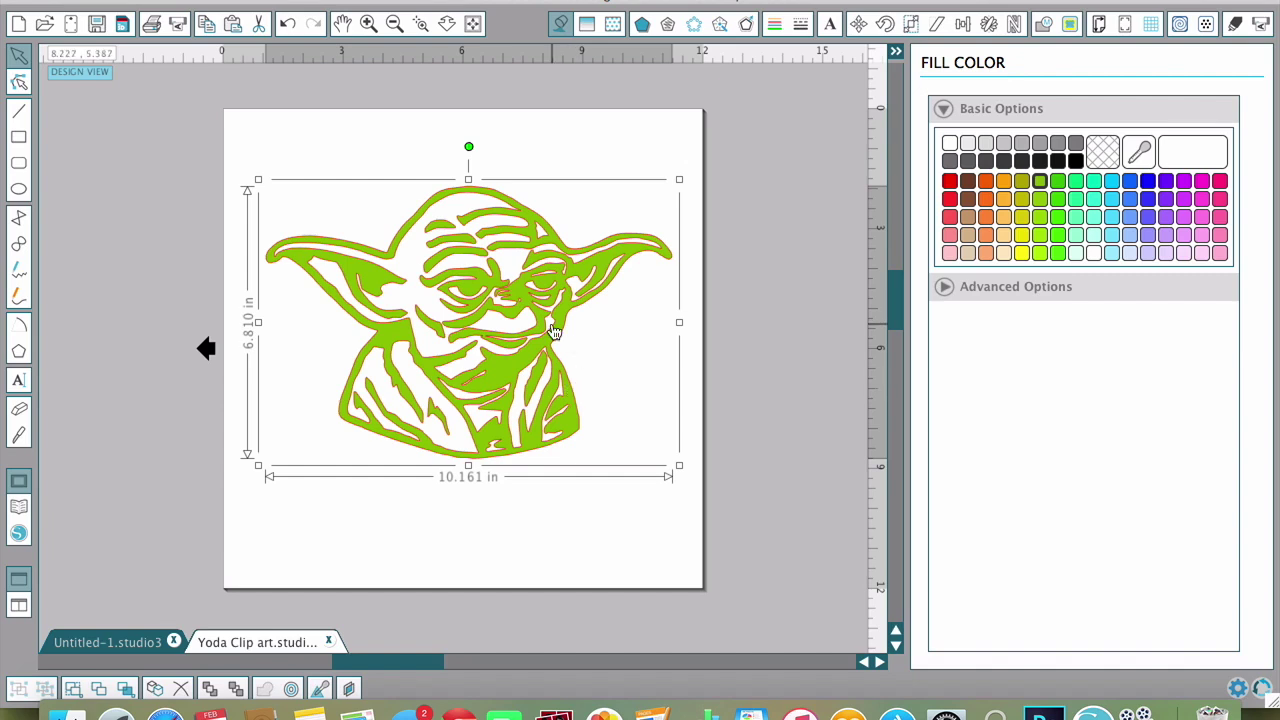
drag(554, 332, 556, 335)
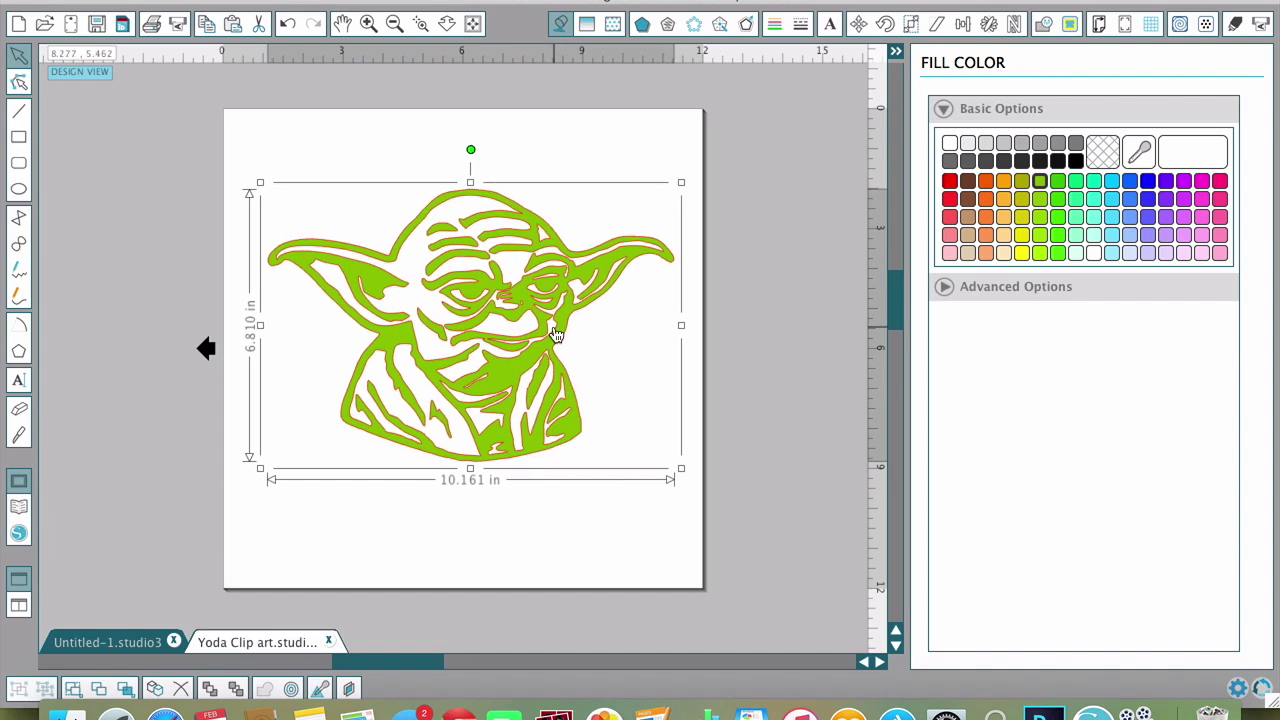